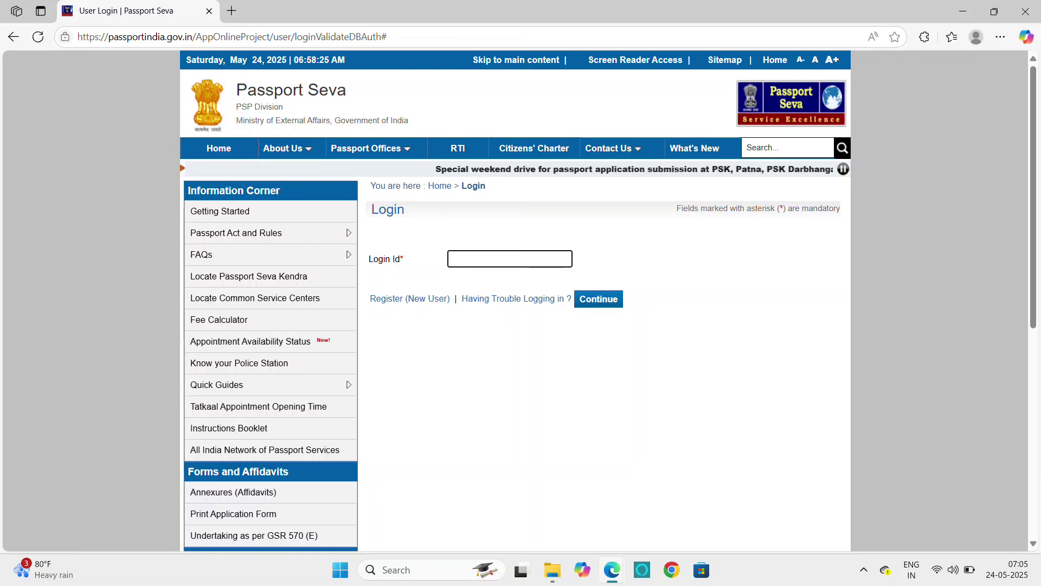
# Accept the migration notice on the old login page to reach the new Passport Seva home page.
pyautogui.click(598, 299)
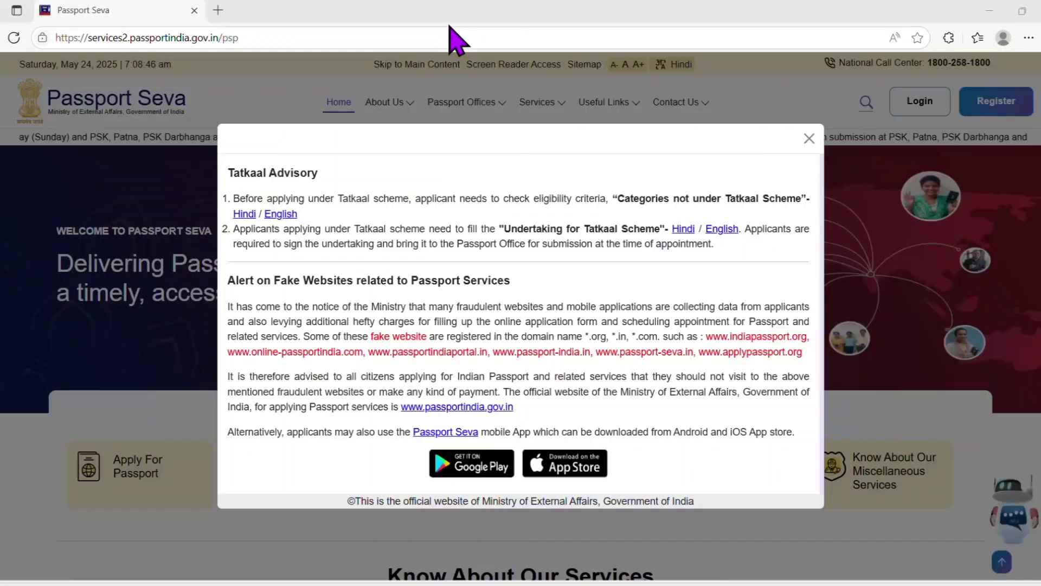
# Dismiss the Tatkaal advisory notice and try the Register link.
pyautogui.click(809, 139)
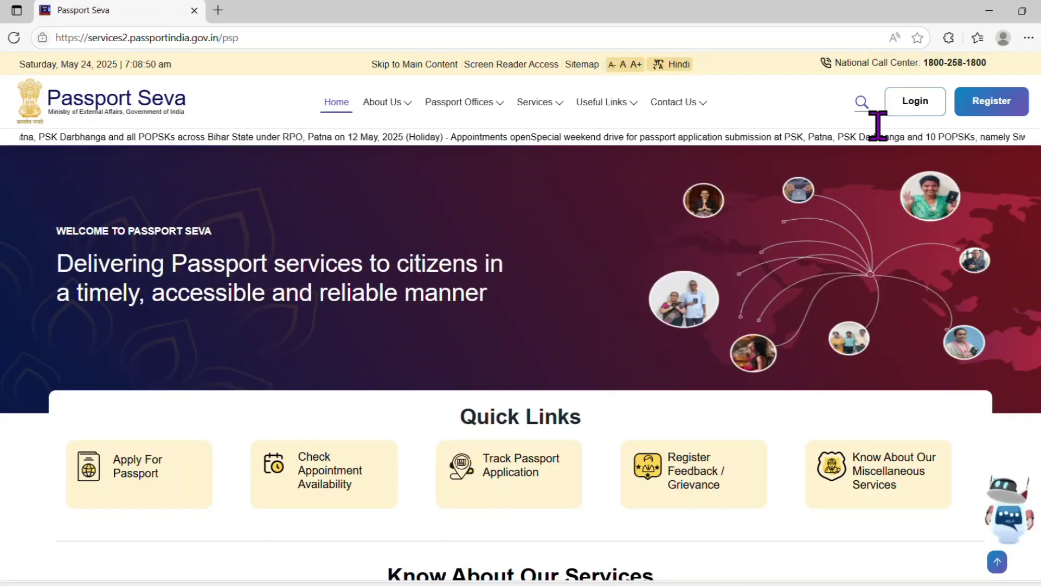
pyautogui.scroll(-4, 166, 259)
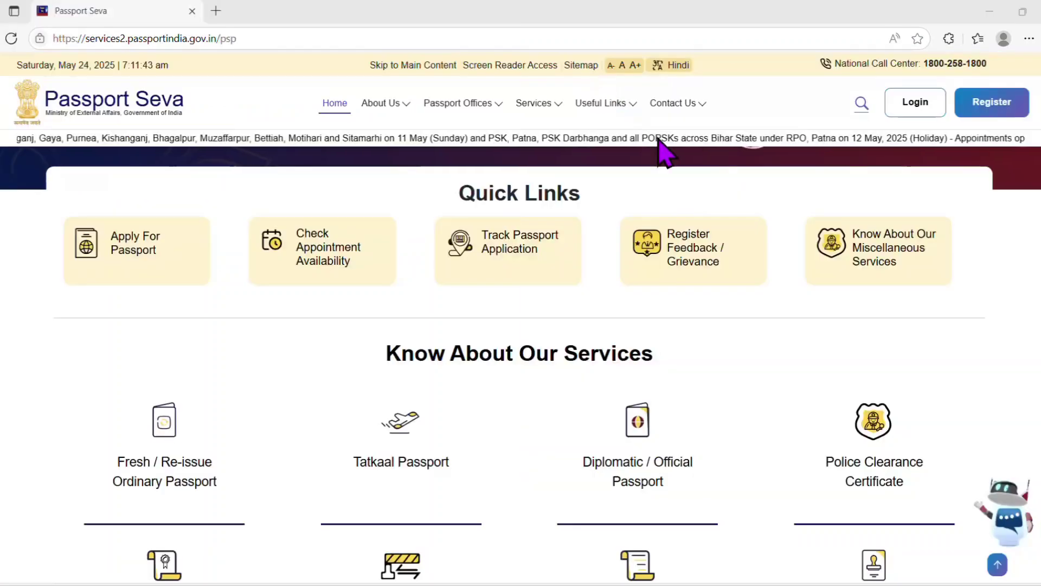
pyautogui.click(992, 110)
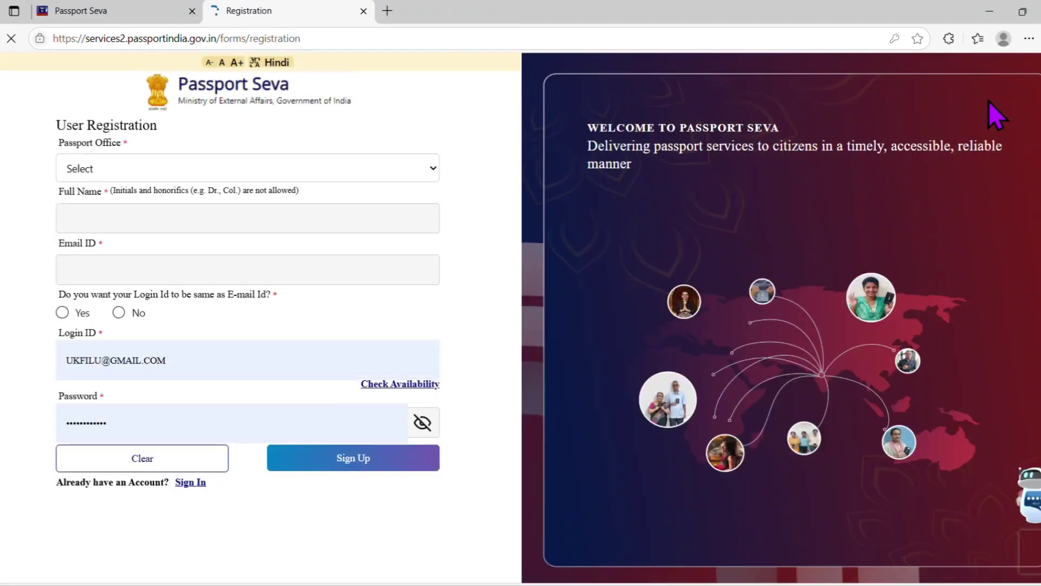
# Browse the passport office locations page.
pyautogui.click(431, 173)
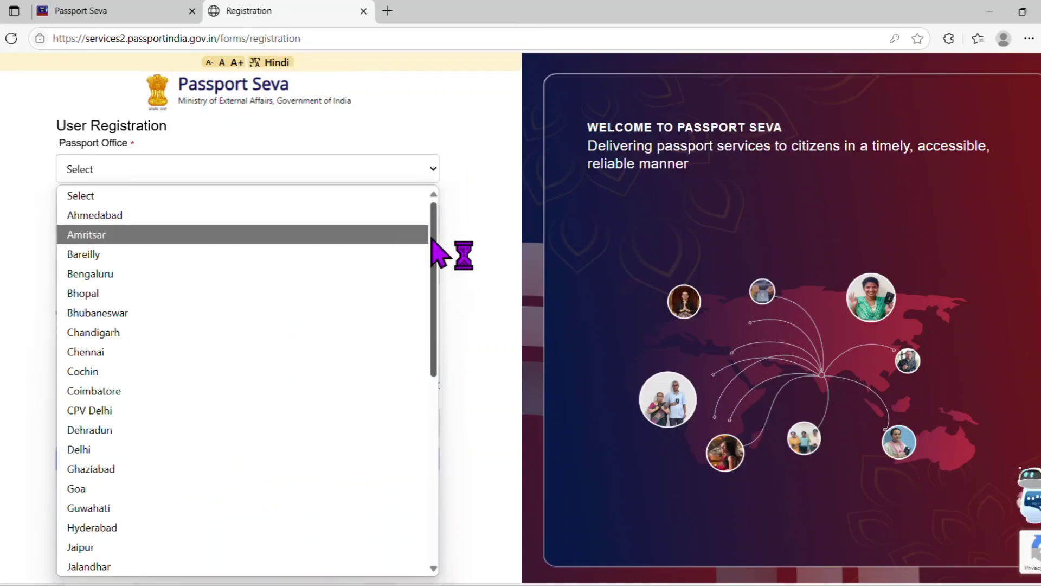
pyautogui.moveTo(436, 255); pyautogui.dragTo(438, 298)
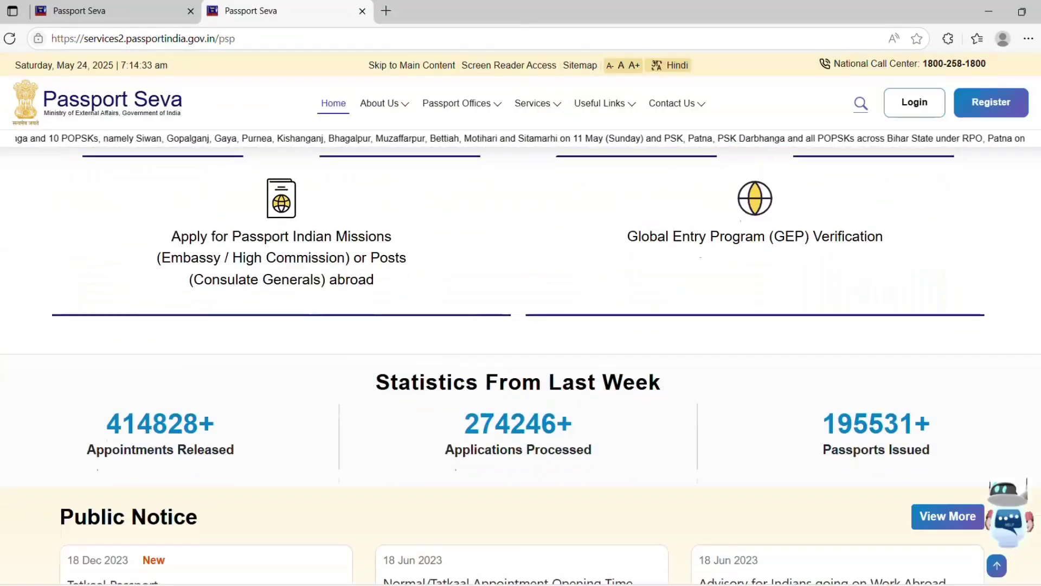
pyautogui.scroll(-10, 521, 326)
pyautogui.scroll(-20, 520, 326)
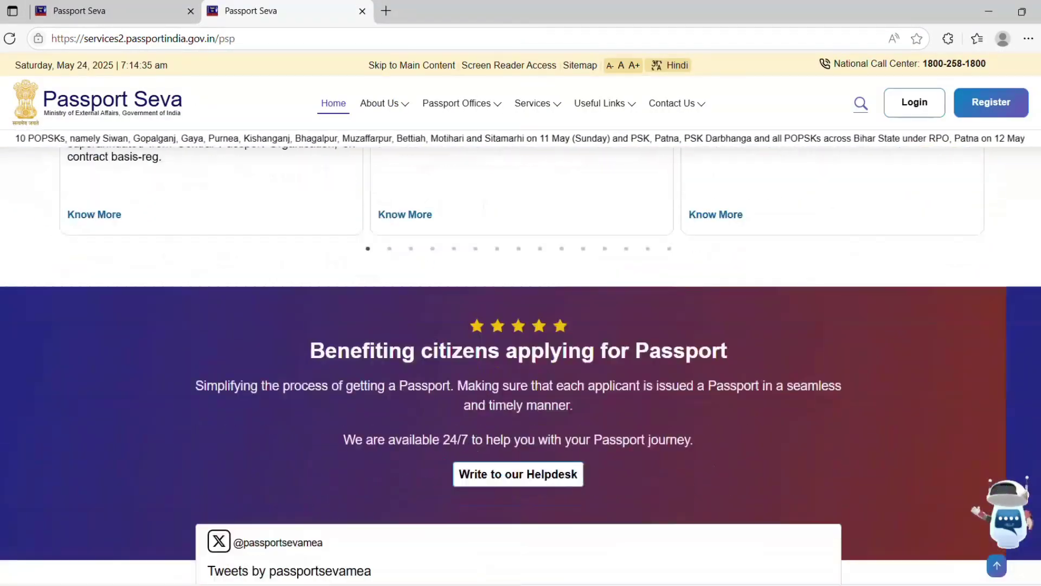
pyautogui.scroll(5, 520, 325)
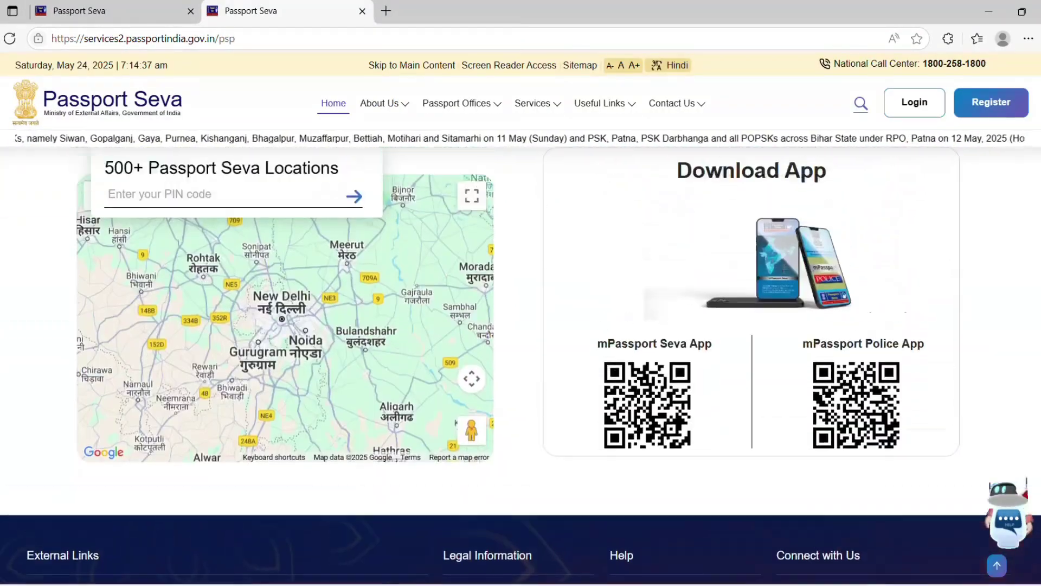
# Search passport centres near PIN 671322, pan the map, and go to the Passport Offices list.
pyautogui.click(197, 258)
pyautogui.write('671322')
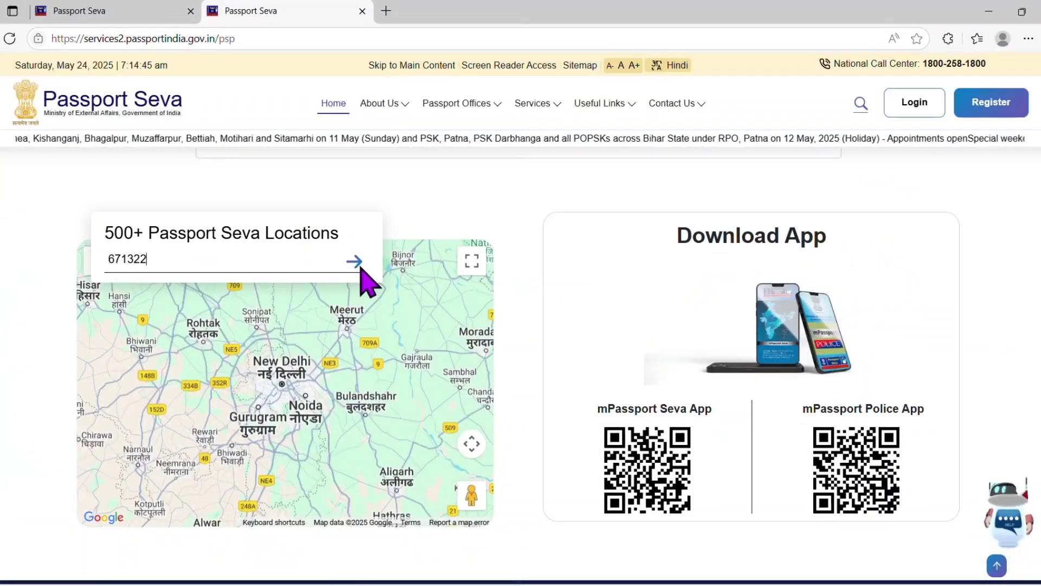
pyautogui.click(355, 263)
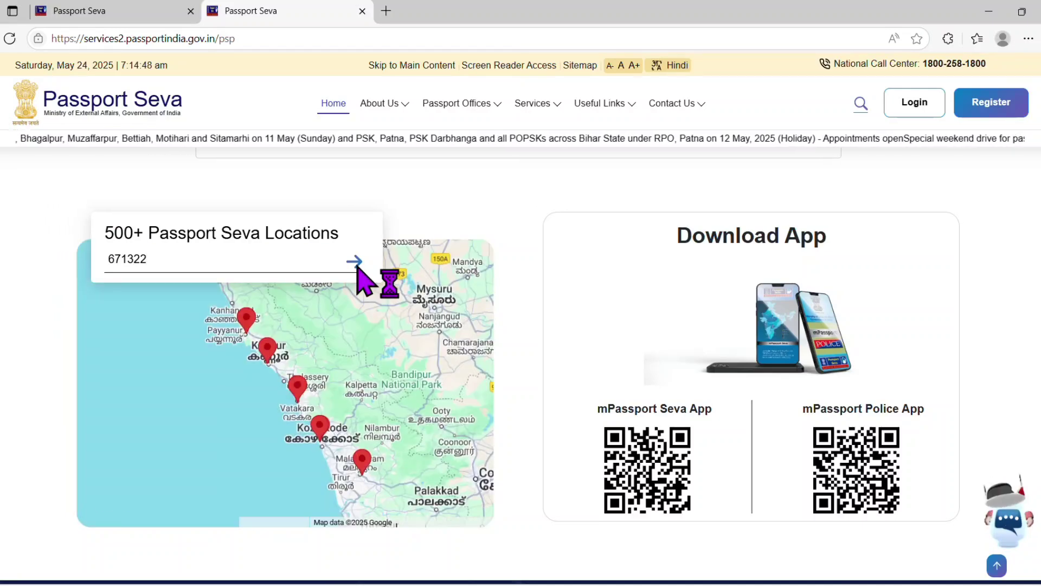
pyautogui.moveTo(395, 334); pyautogui.dragTo(314, 411)
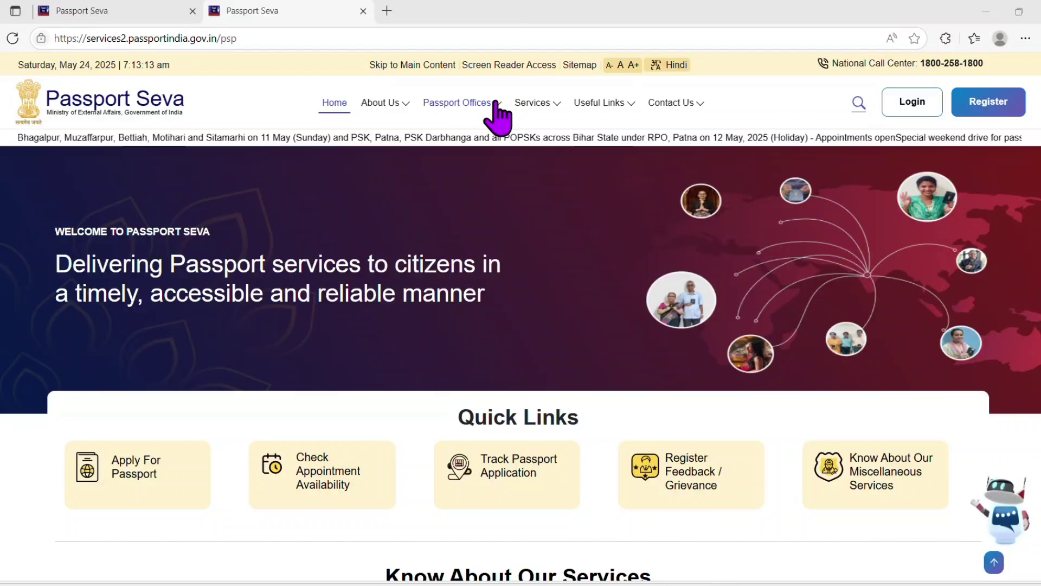
pyautogui.click(495, 103)
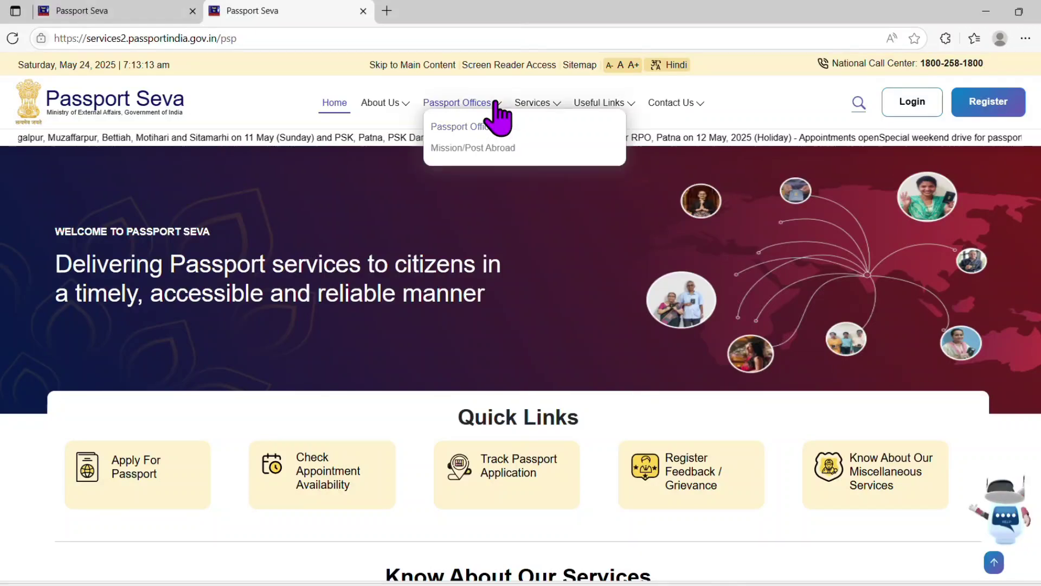
pyautogui.click(468, 127)
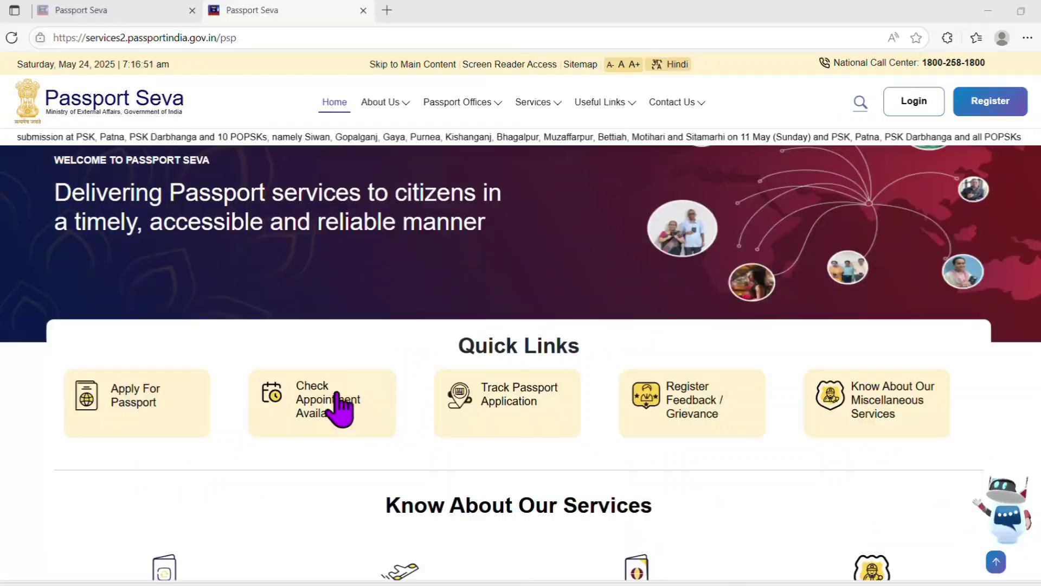
# In the appointment availability checker, try the passport office and Kendra lists.
pyautogui.click(332, 419)
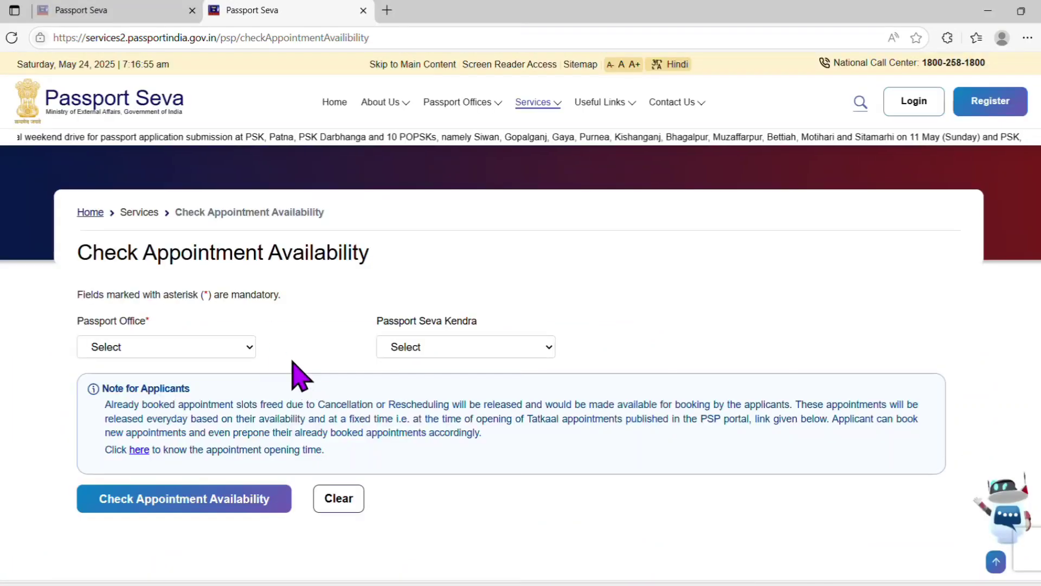
pyautogui.click(245, 353)
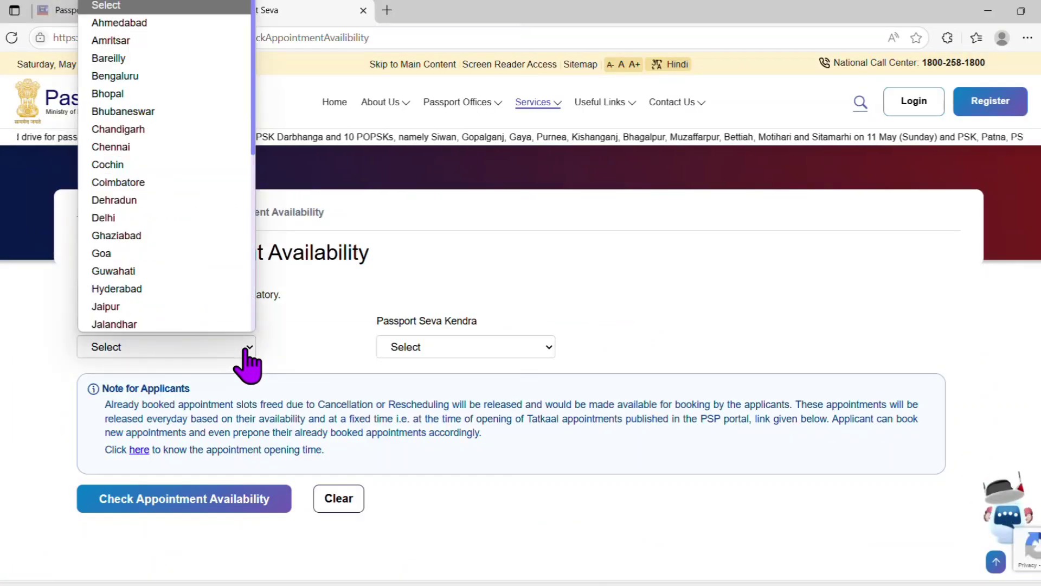
pyautogui.press('Down')
pyautogui.press('Down')
pyautogui.press('Down')
pyautogui.press('Down')
pyautogui.press('Down')
pyautogui.press('Down')
pyautogui.press('Down')
pyautogui.press('Down')
pyautogui.press('Down')
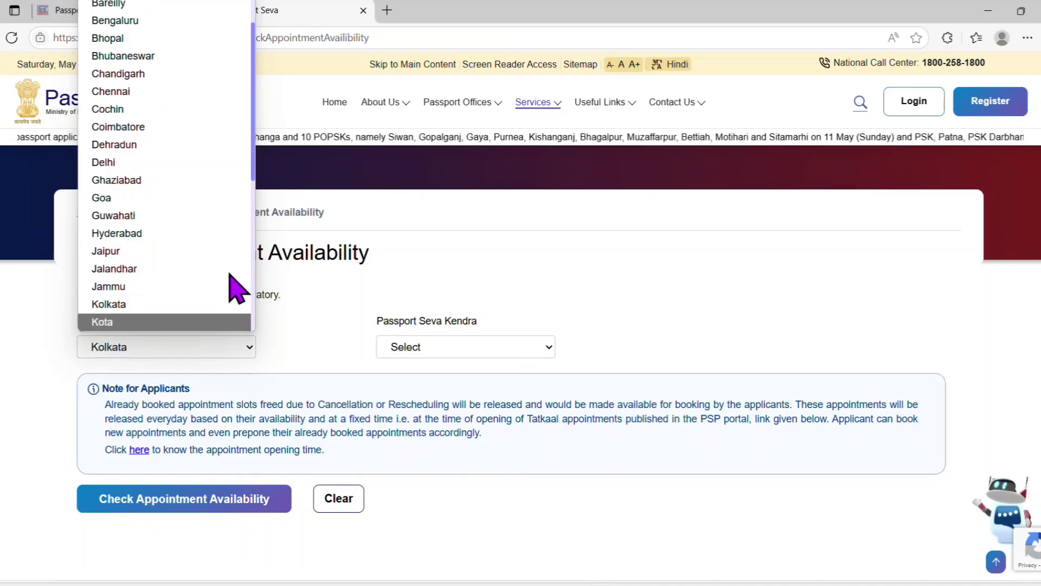
pyautogui.press('Return')
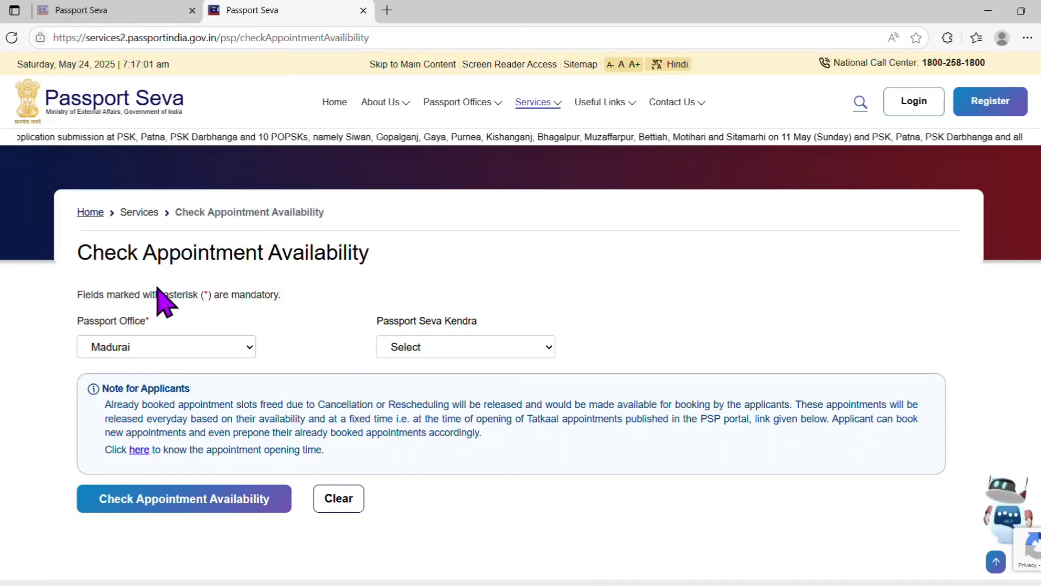
pyautogui.click(547, 372)
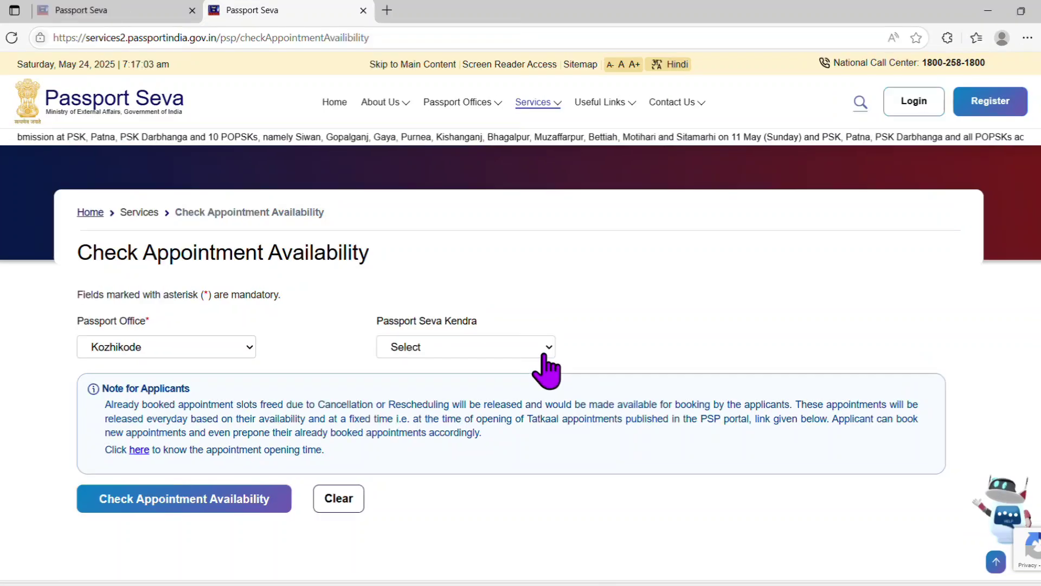
pyautogui.click(548, 350)
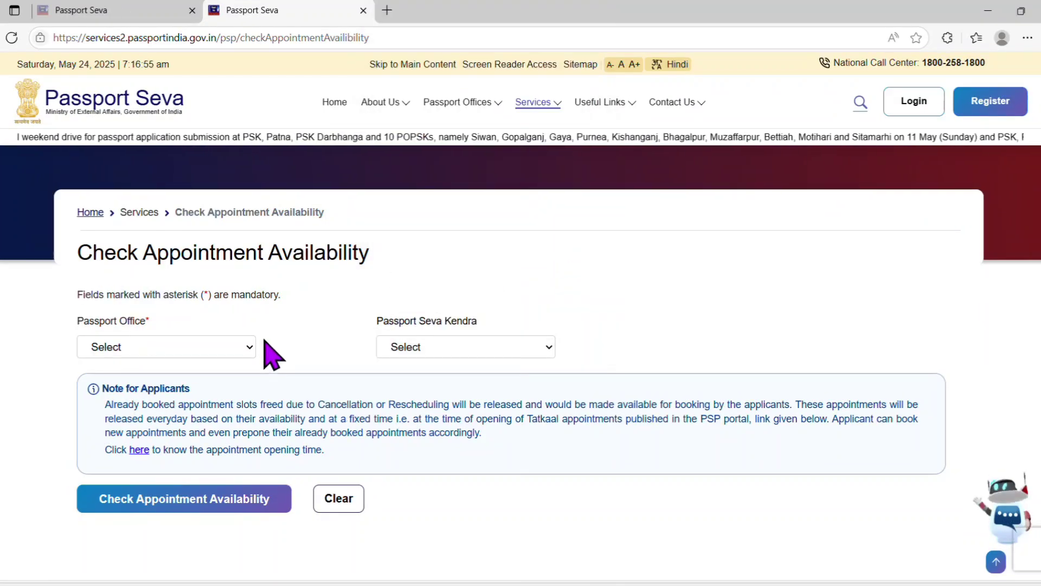
# Check appointment availability for Kozhikode office, PSK Payyanur, Kannur.
pyautogui.click(246, 351)
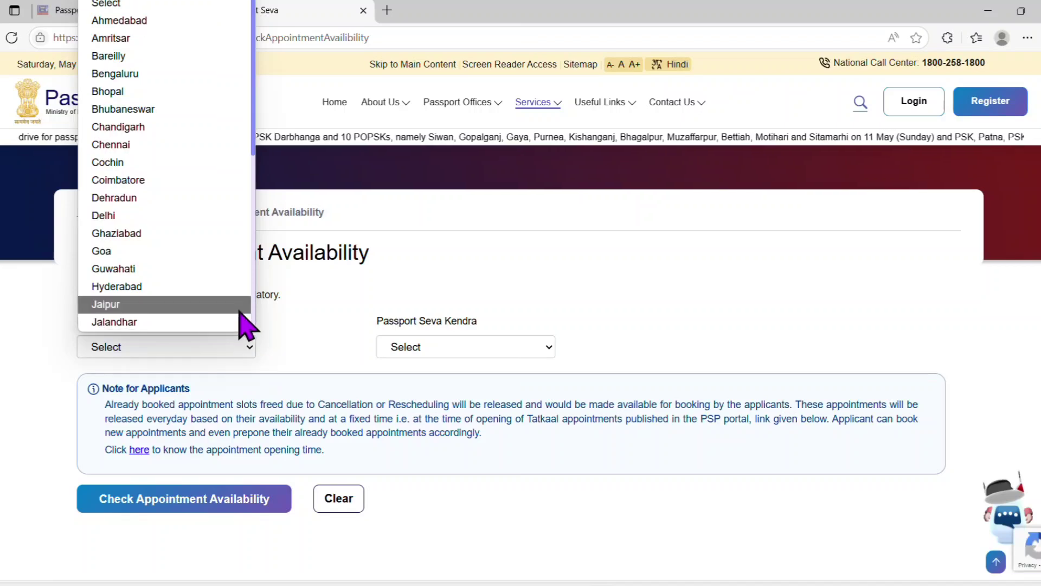
pyautogui.press('m')
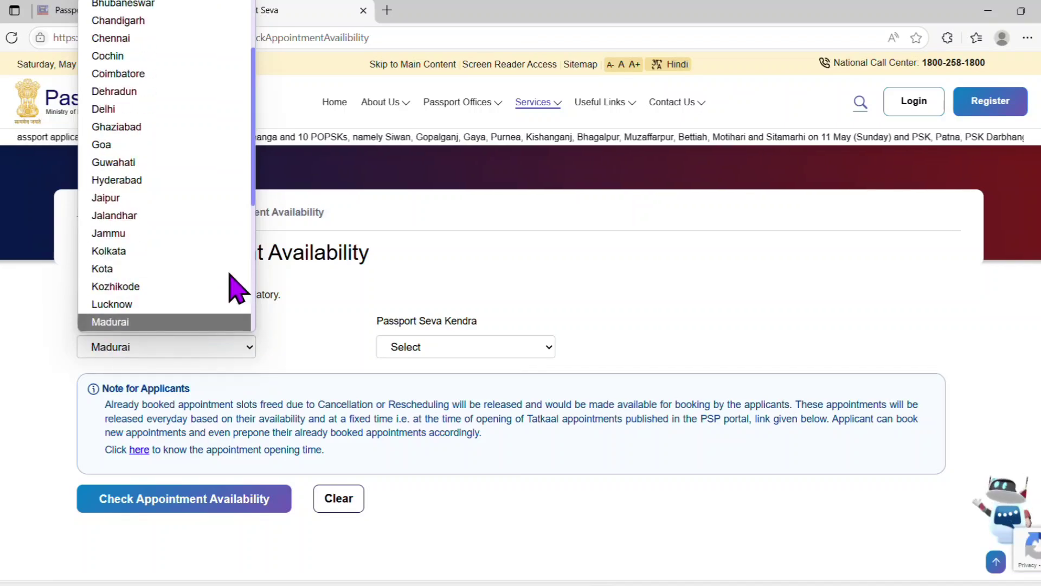
pyautogui.click(159, 286)
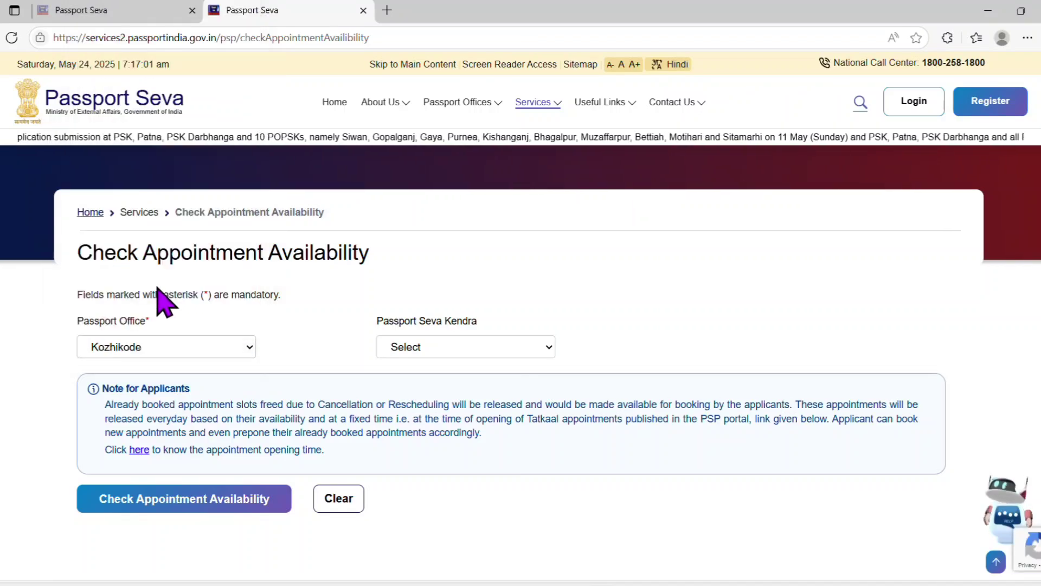
pyautogui.click(545, 354)
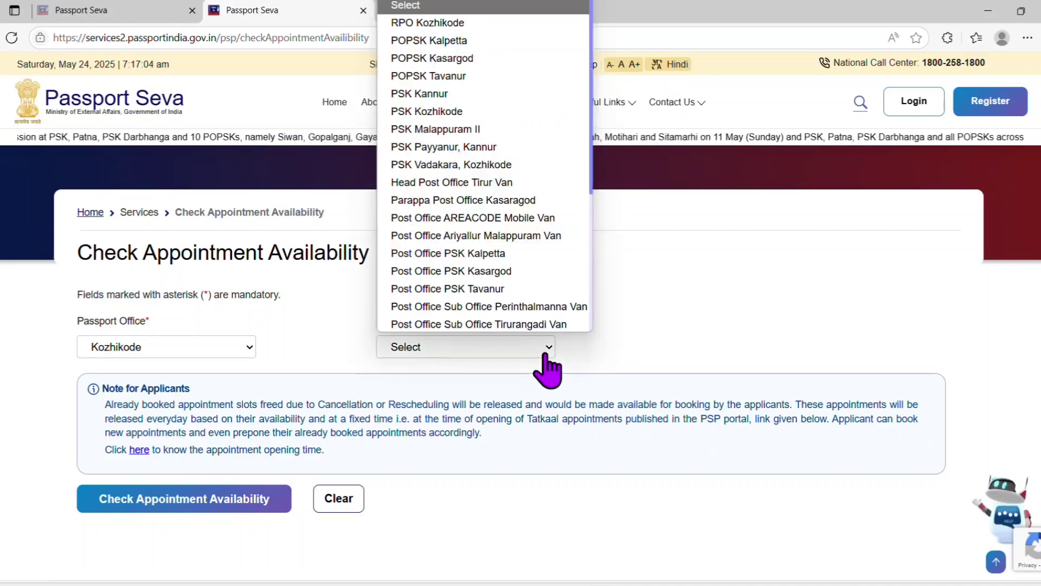
pyautogui.click(530, 144)
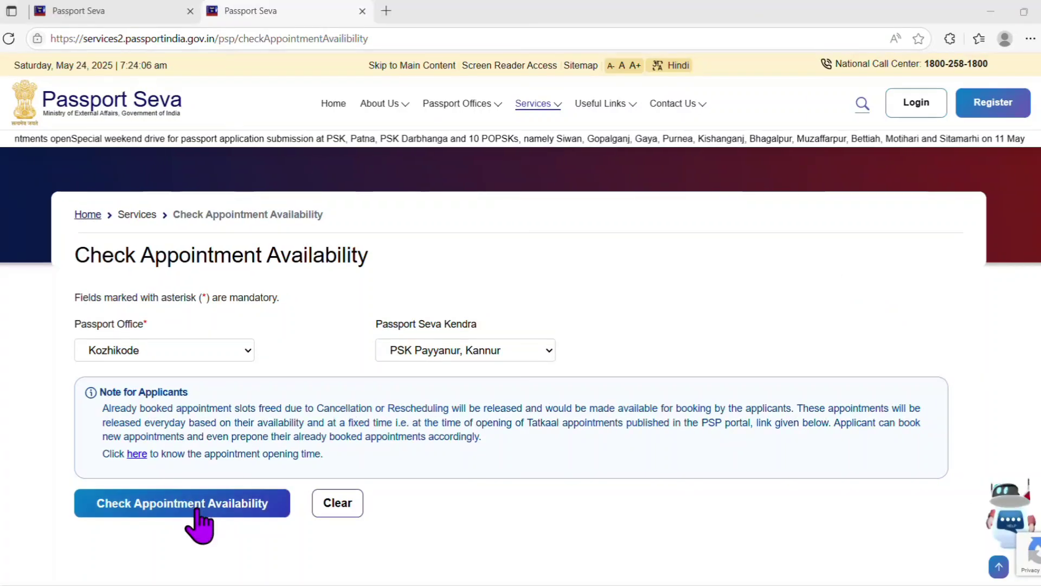
pyautogui.click(199, 509)
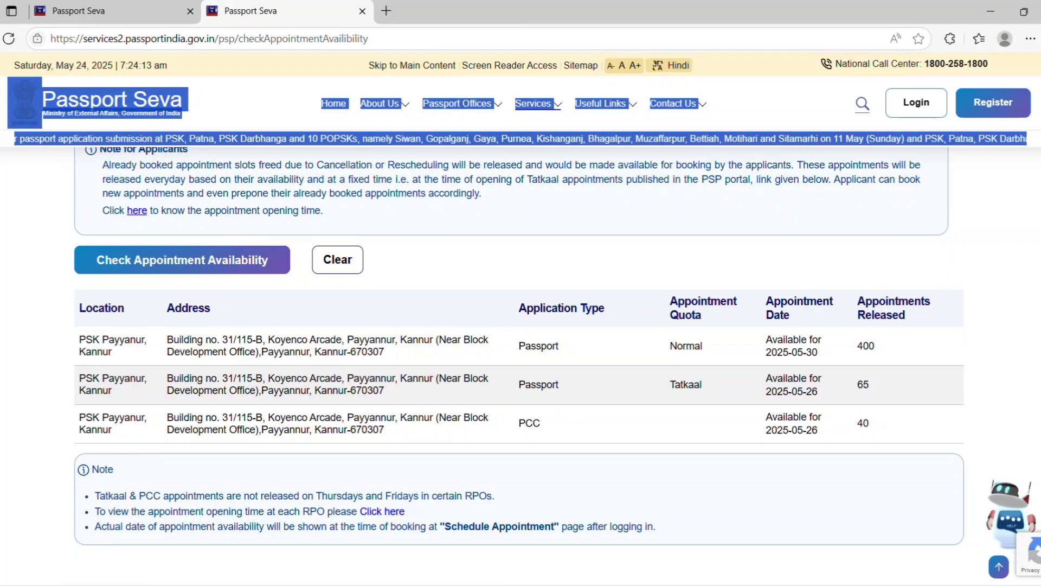
# Review the availability results, then bring up the registration page in a new tab.
pyautogui.scroll(-1, 521, 352)
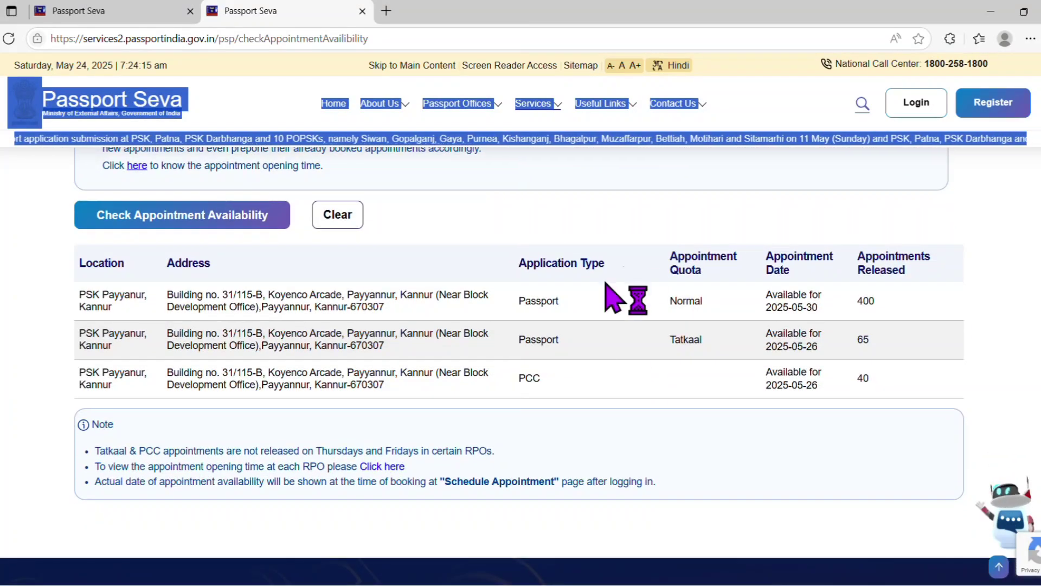
pyautogui.click(665, 369)
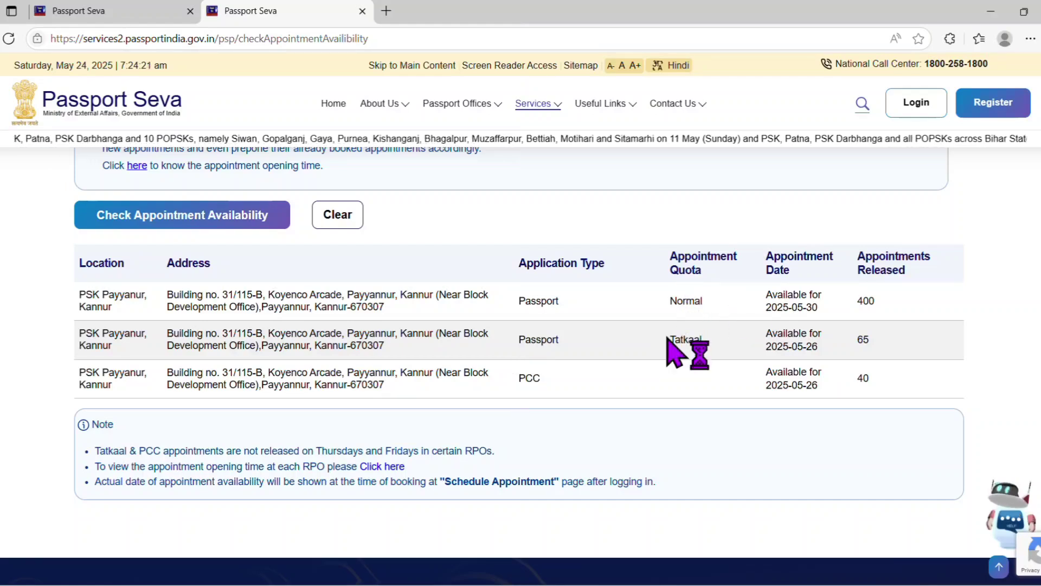
pyautogui.doubleClick(684, 340)
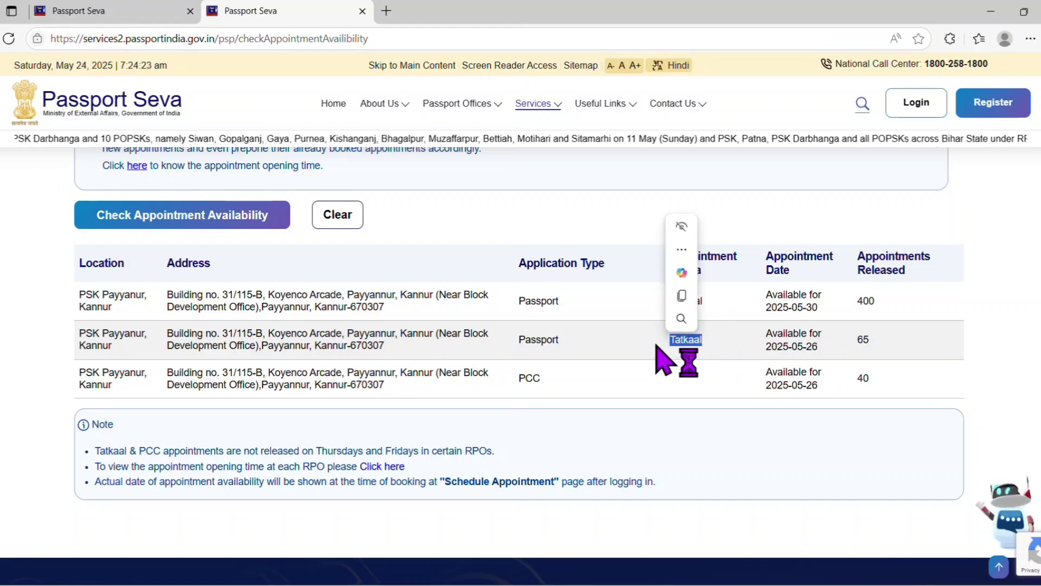
pyautogui.click(1010, 105)
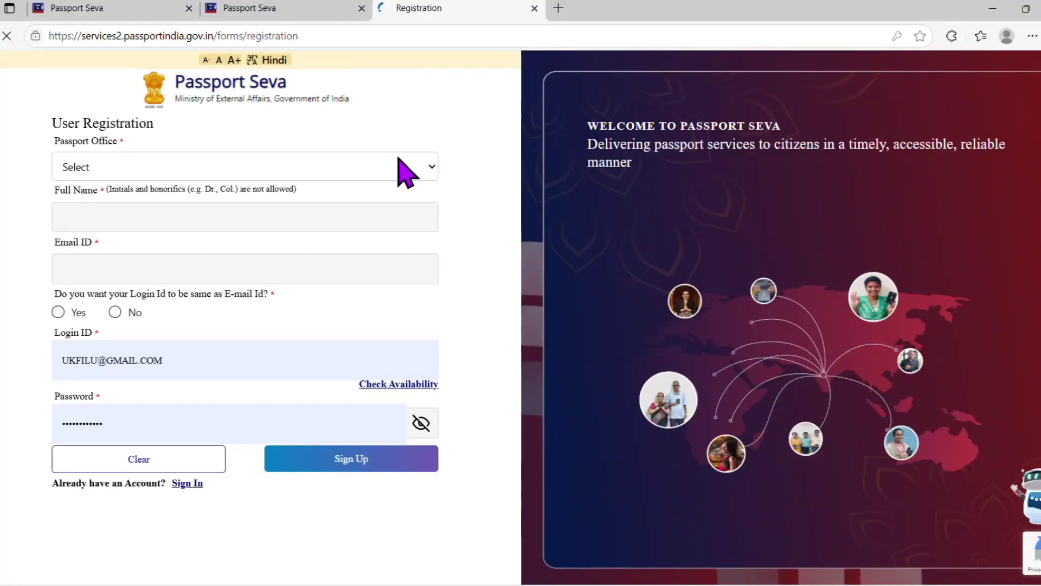
# Choose Kozhikode as the passport office and submit the registration form.
pyautogui.click(400, 166)
pyautogui.press('k')
pyautogui.press('k')
pyautogui.press('k')
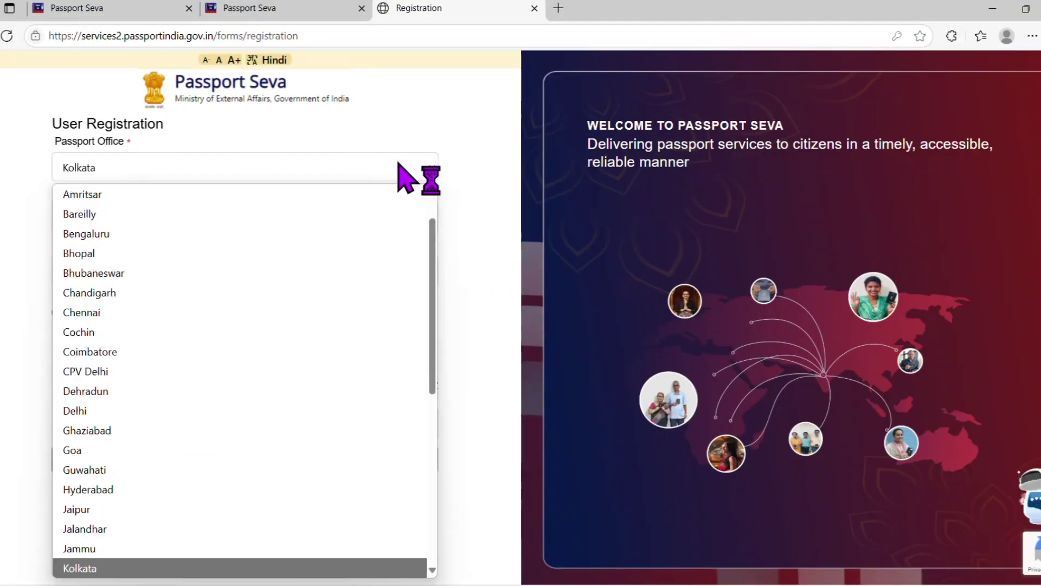
pyautogui.press('Return')
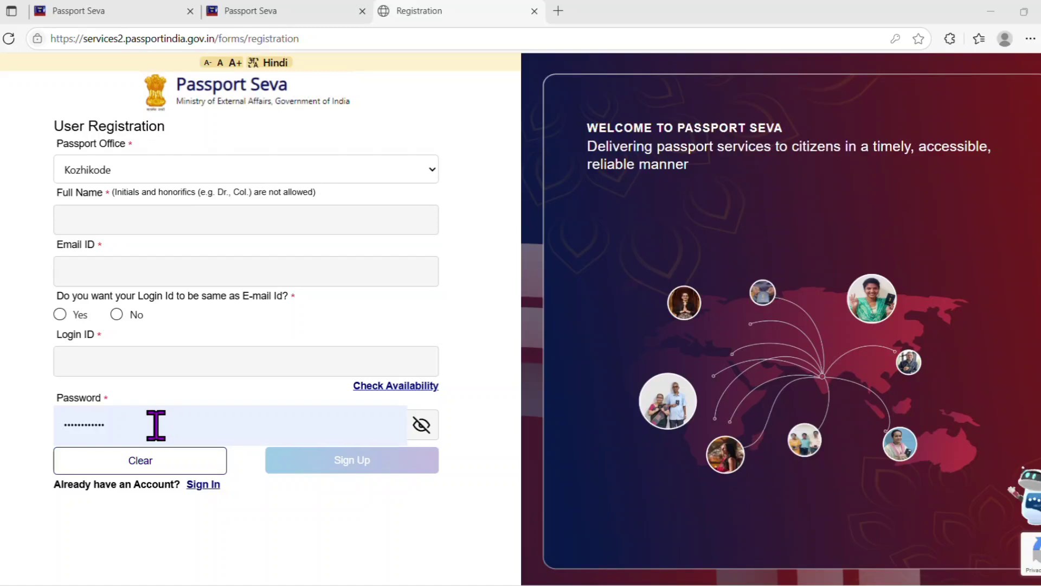
pyautogui.click(342, 464)
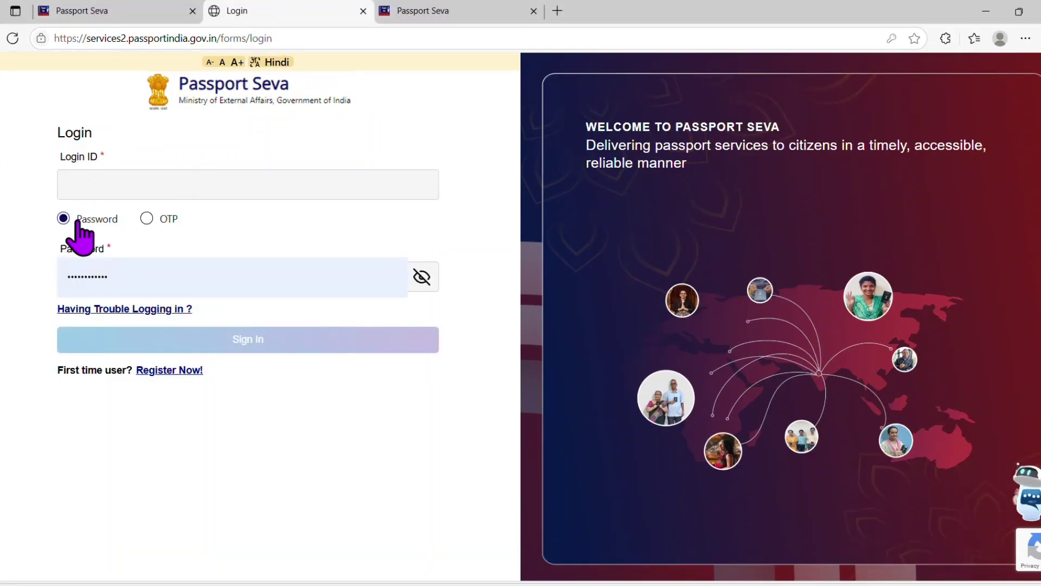
# Switch login to a one-time code and request the OTP.
pyautogui.click(146, 218)
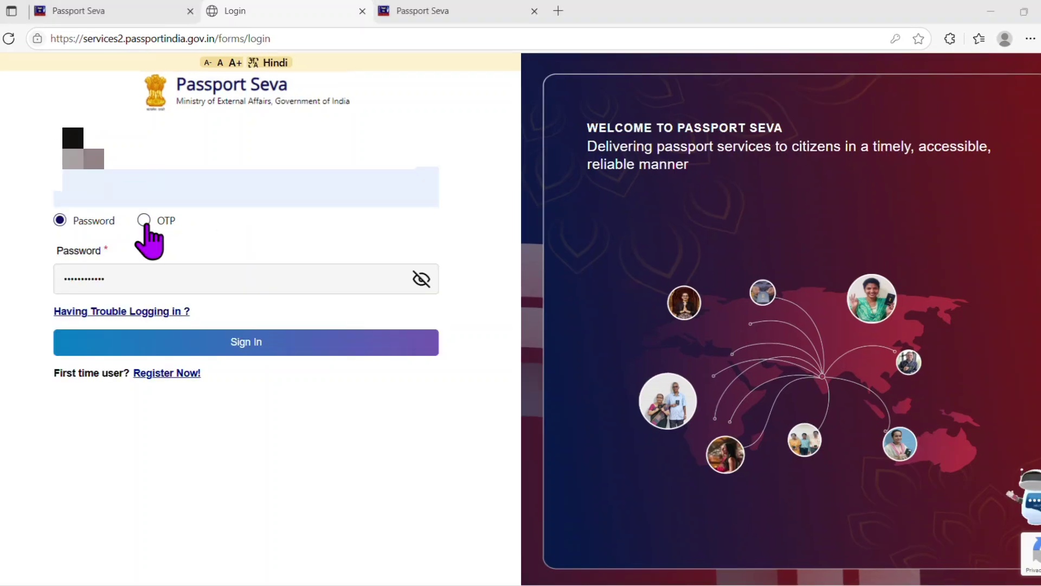
pyautogui.click(146, 219)
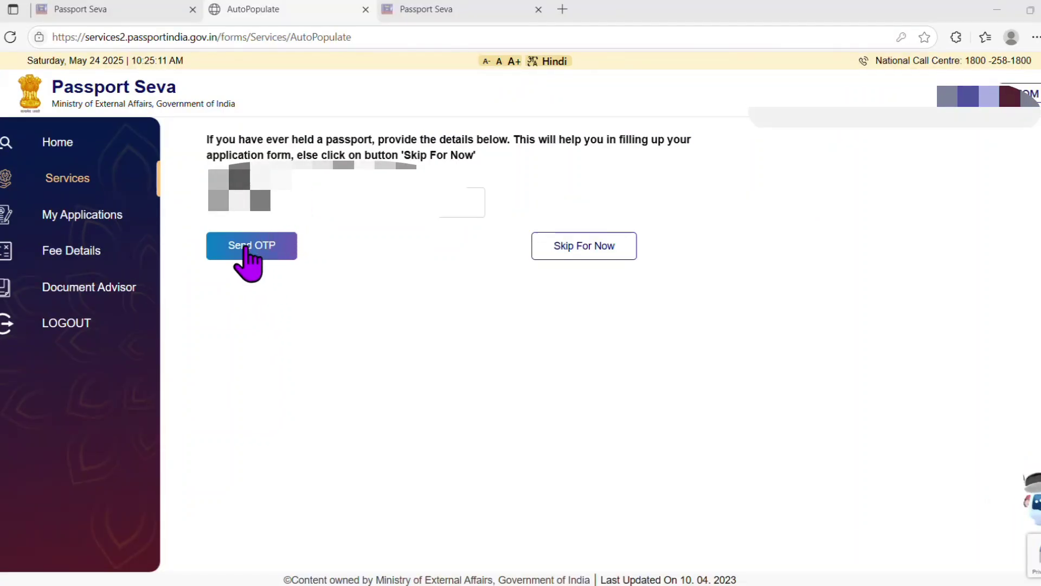
# Send the verification OTP for the earlier passport and dismiss the code-sent alert.
pyautogui.click(247, 247)
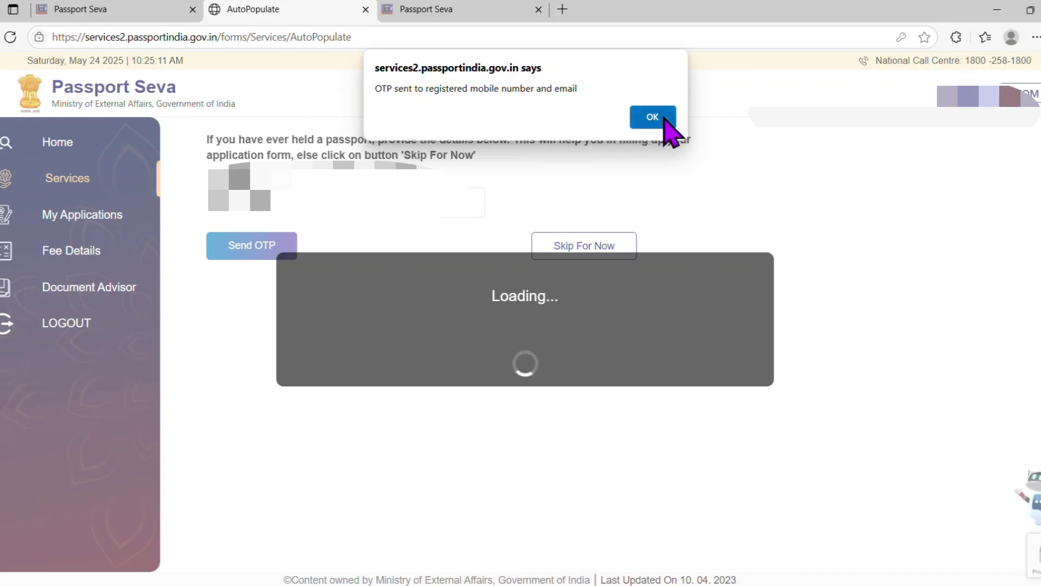
pyautogui.click(663, 118)
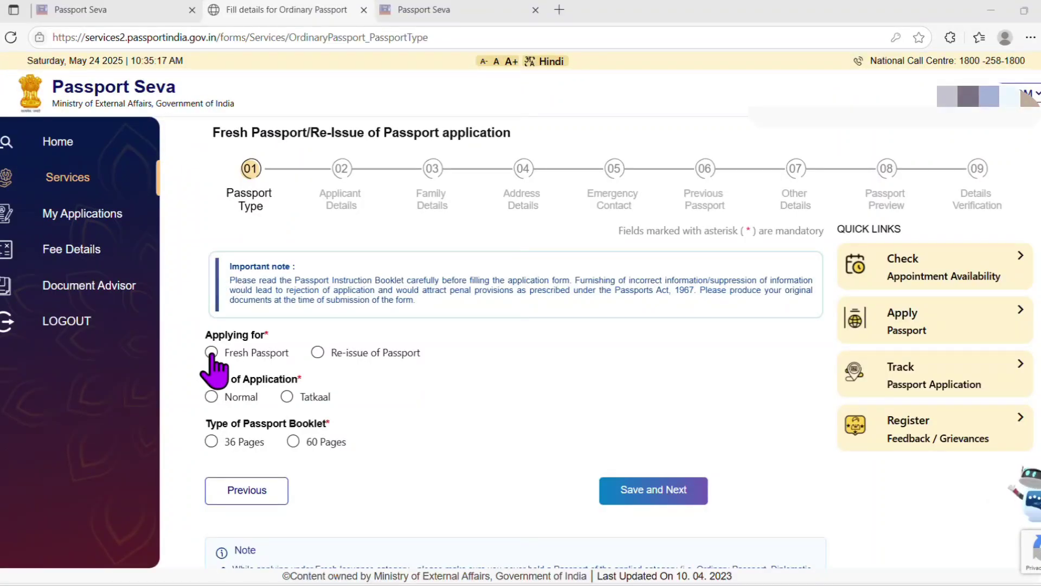
# Select Re-issue of Passport and adjust the validity-expired reason.
pyautogui.click(211, 353)
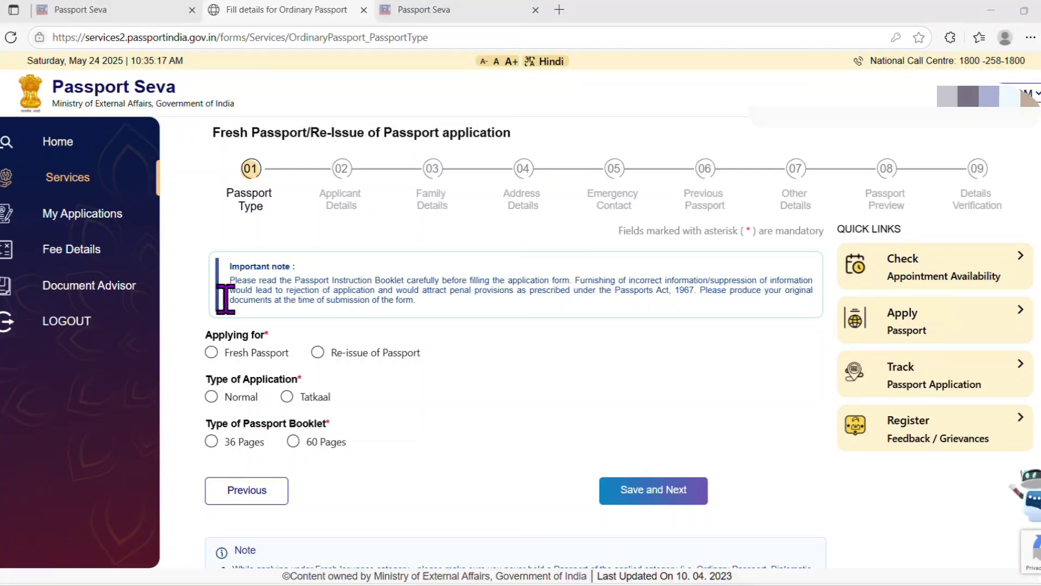
pyautogui.click(211, 353)
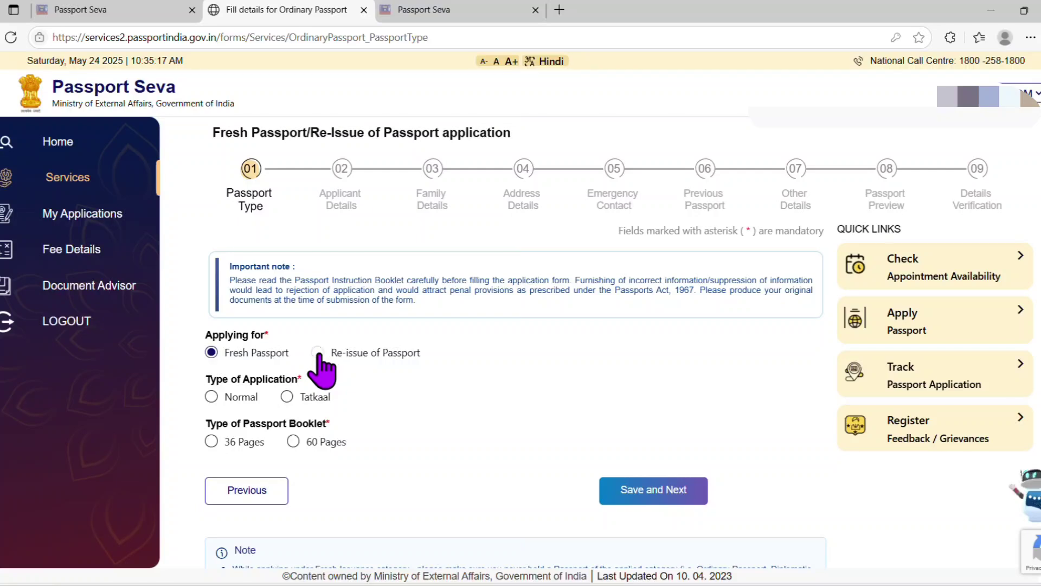
pyautogui.click(319, 354)
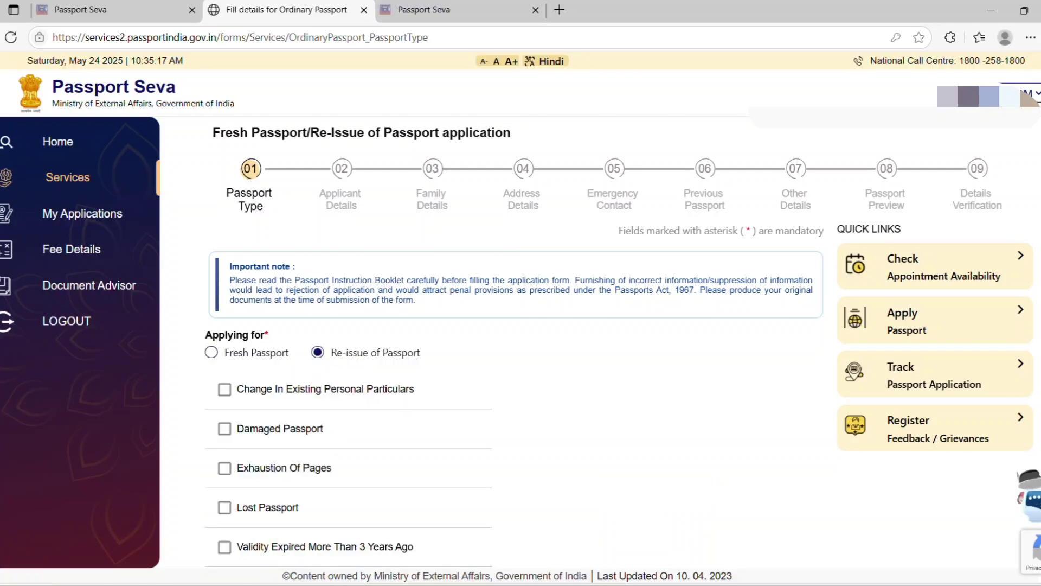
pyautogui.scroll(-2, 340, 345)
pyautogui.scroll(-1, 862, 119)
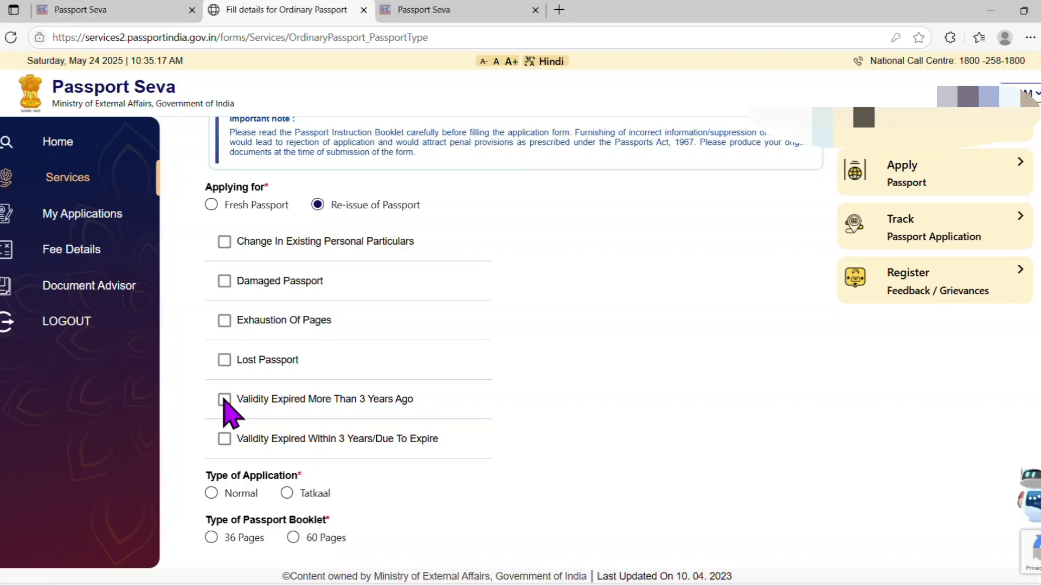
pyautogui.click(224, 400)
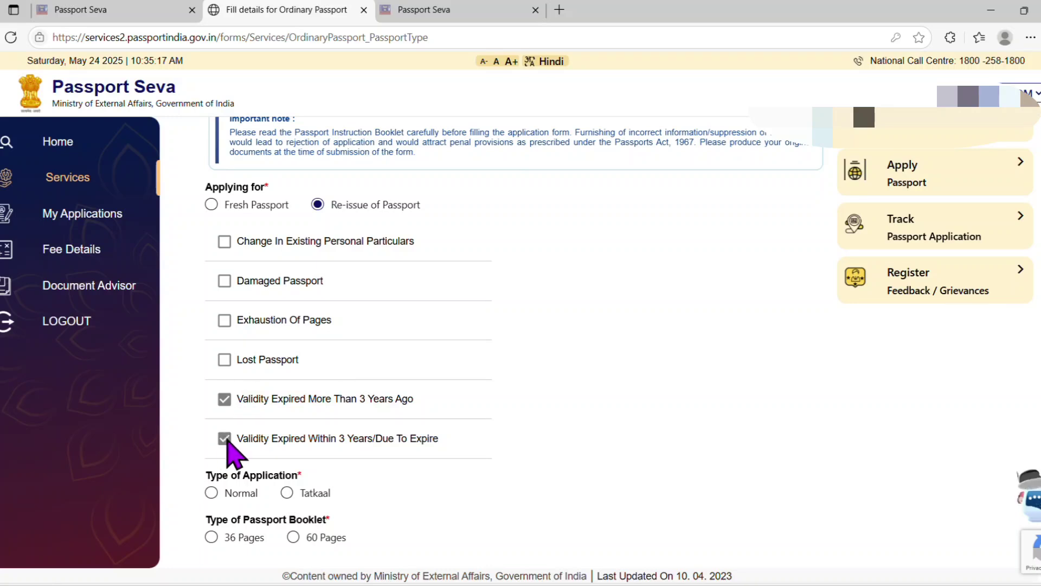
pyautogui.click(225, 400)
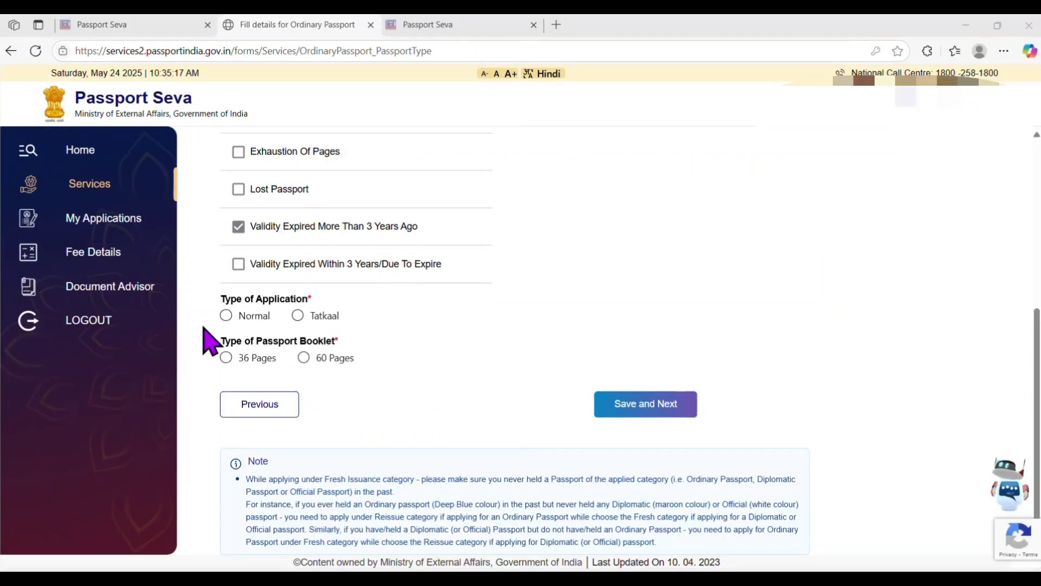
# Choose Normal type, a 36-page booklet, and add change in personal particulars as a reason.
pyautogui.click(297, 316)
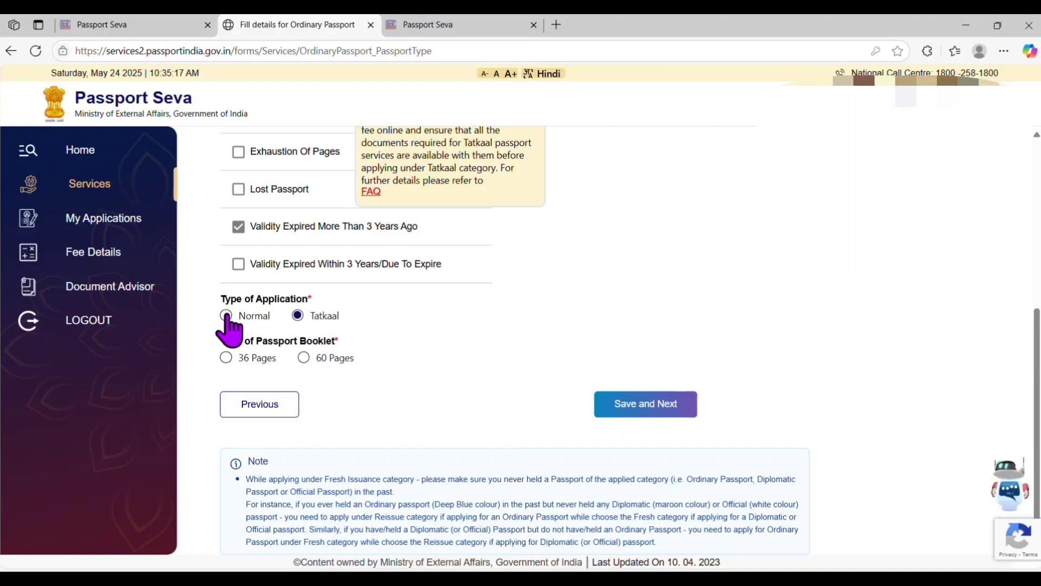
pyautogui.click(226, 316)
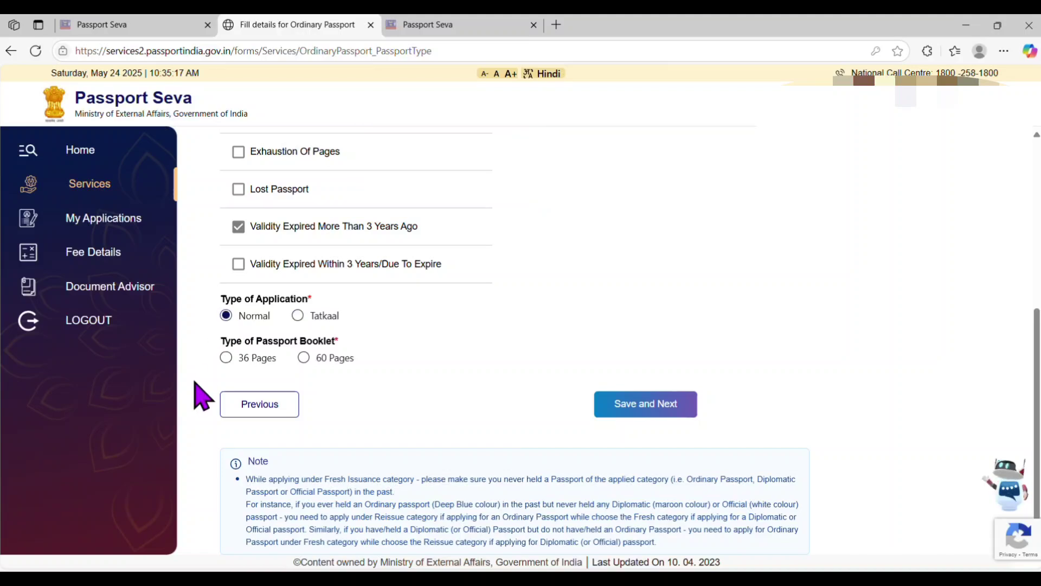
pyautogui.click(226, 358)
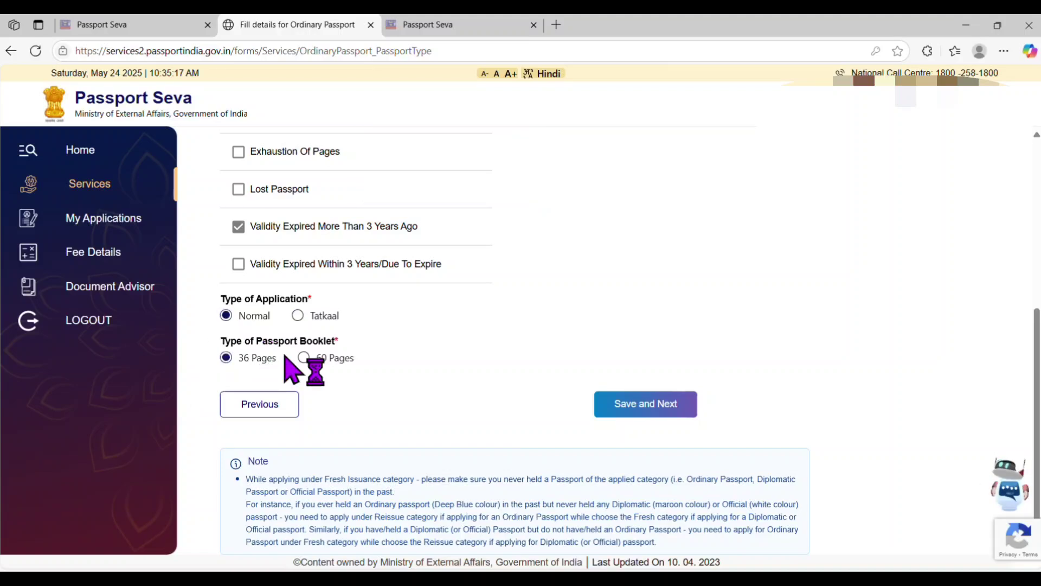
pyautogui.click(304, 358)
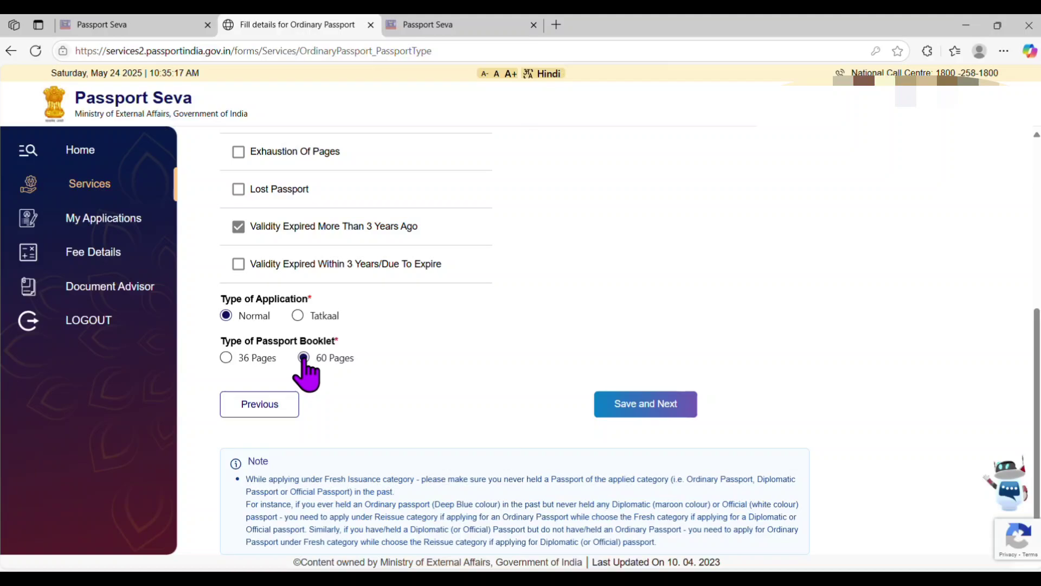
pyautogui.click(226, 358)
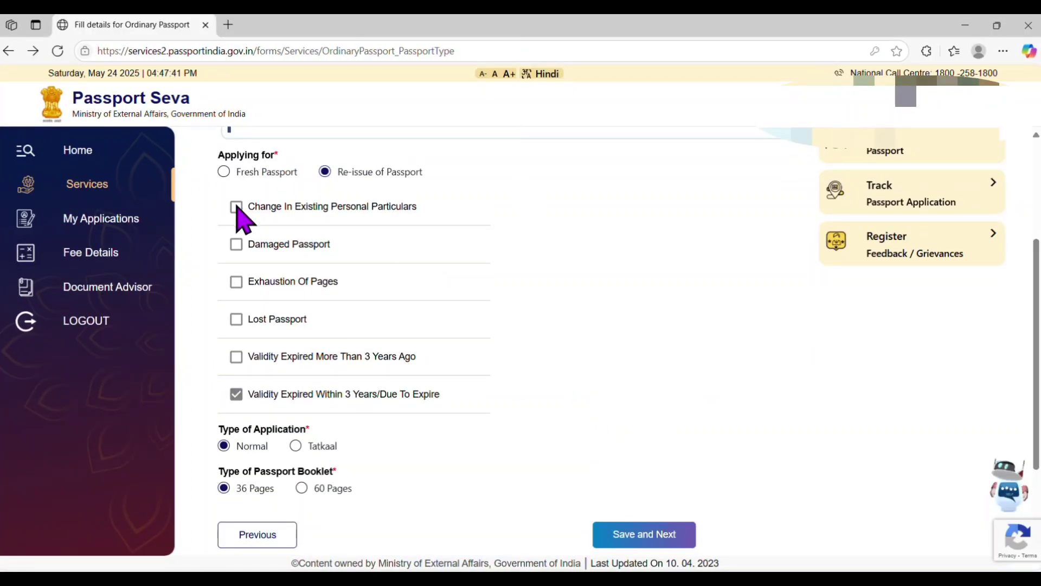
pyautogui.click(237, 207)
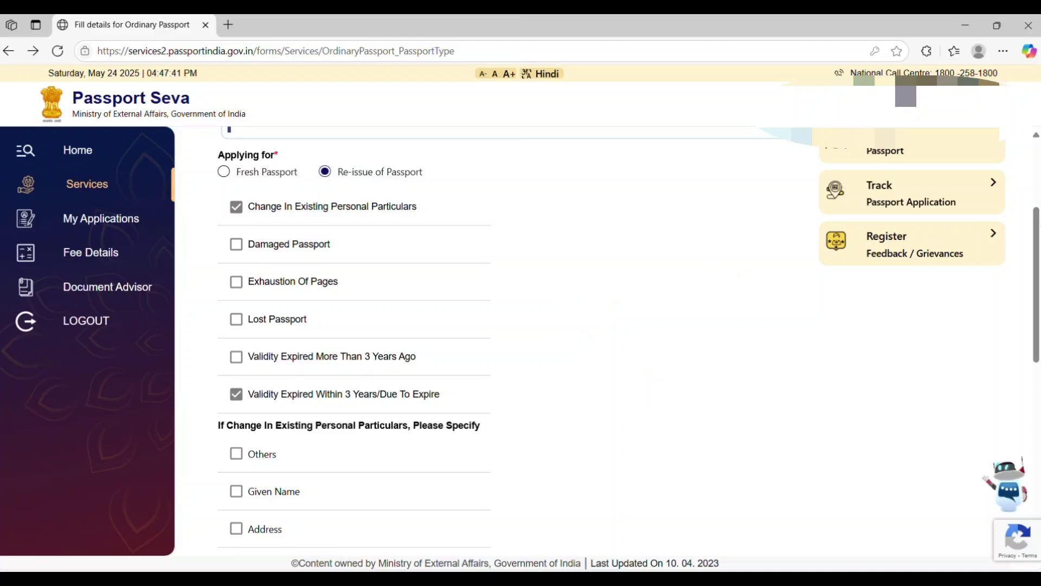
pyautogui.scroll(-5, 1035, 249)
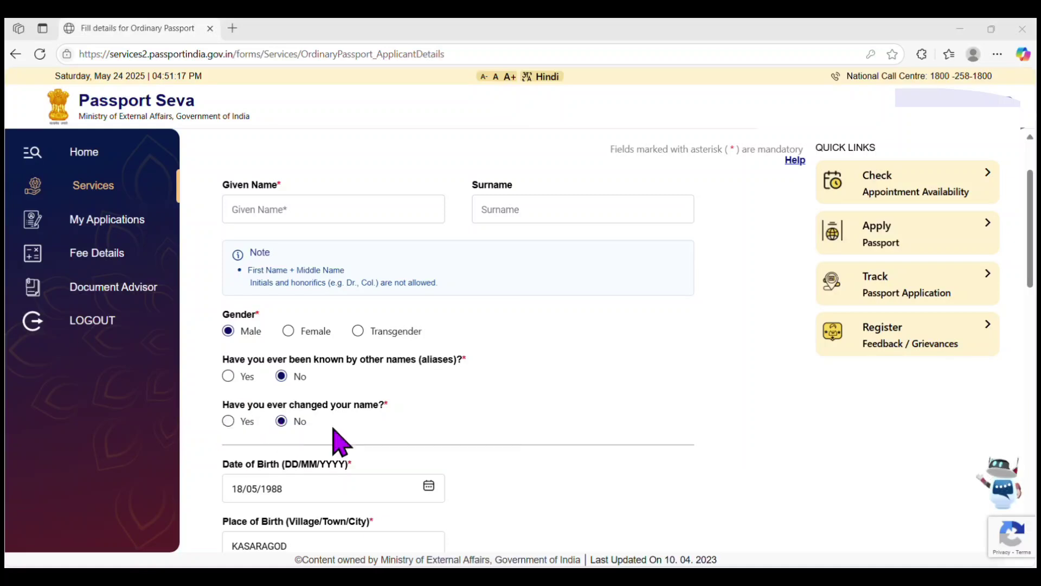
# Keep place of birth inside India and set the birth district to Kasaragod.
pyautogui.scroll(-4, 342, 442)
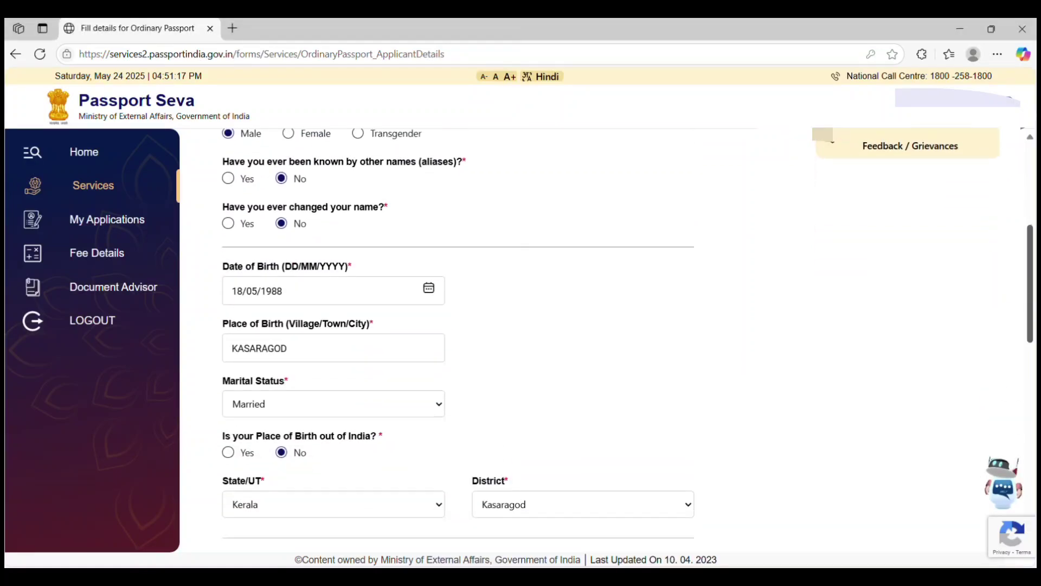
pyautogui.scroll(-1, 983, 319)
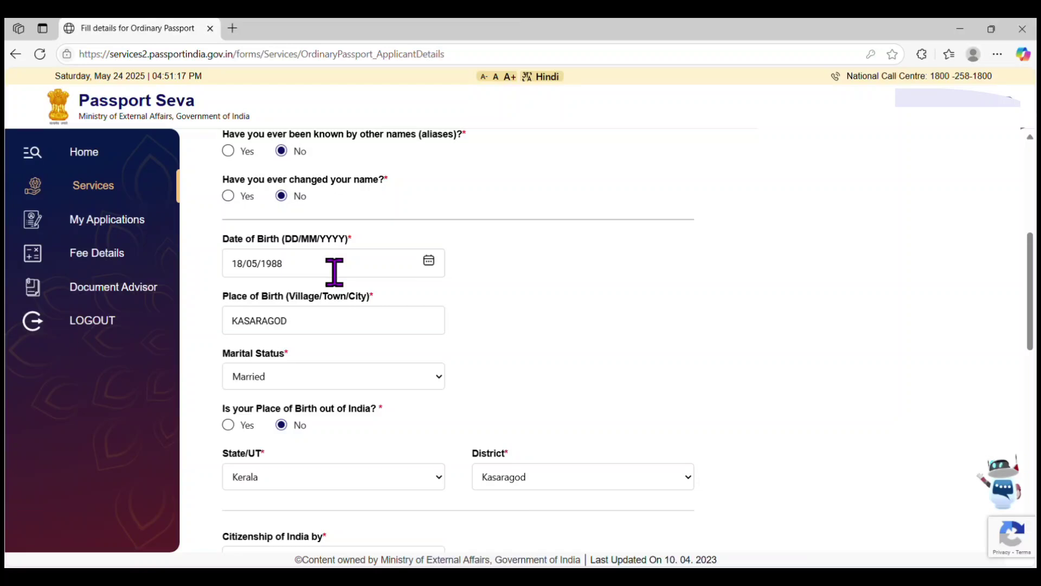
pyautogui.click(428, 261)
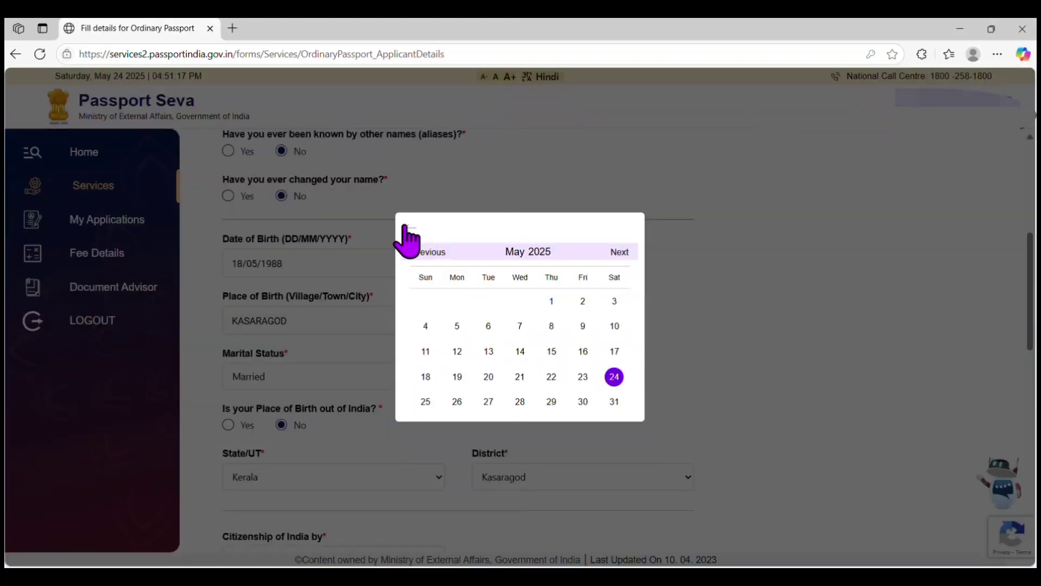
pyautogui.click(408, 230)
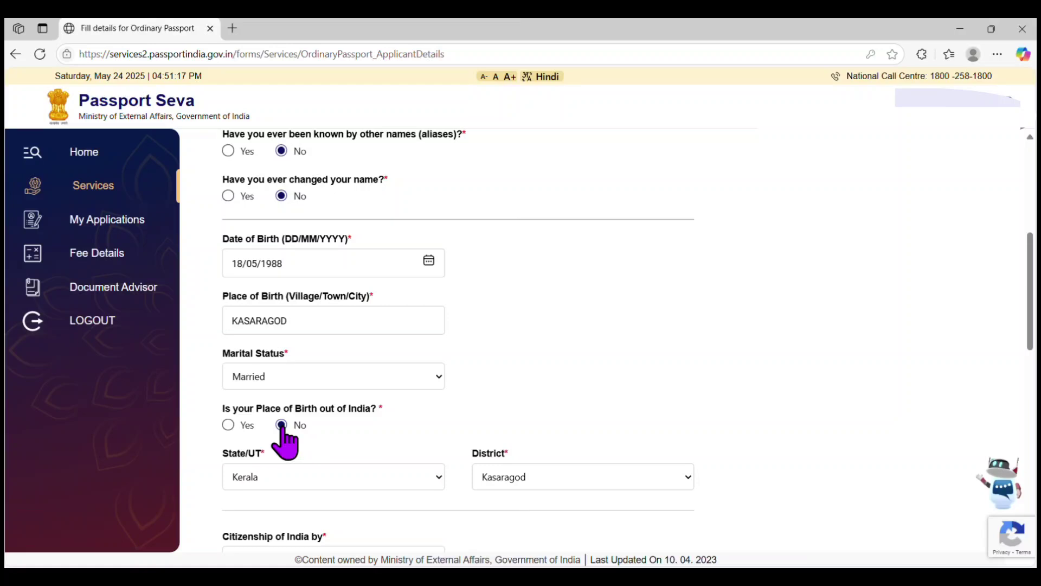
pyautogui.click(228, 425)
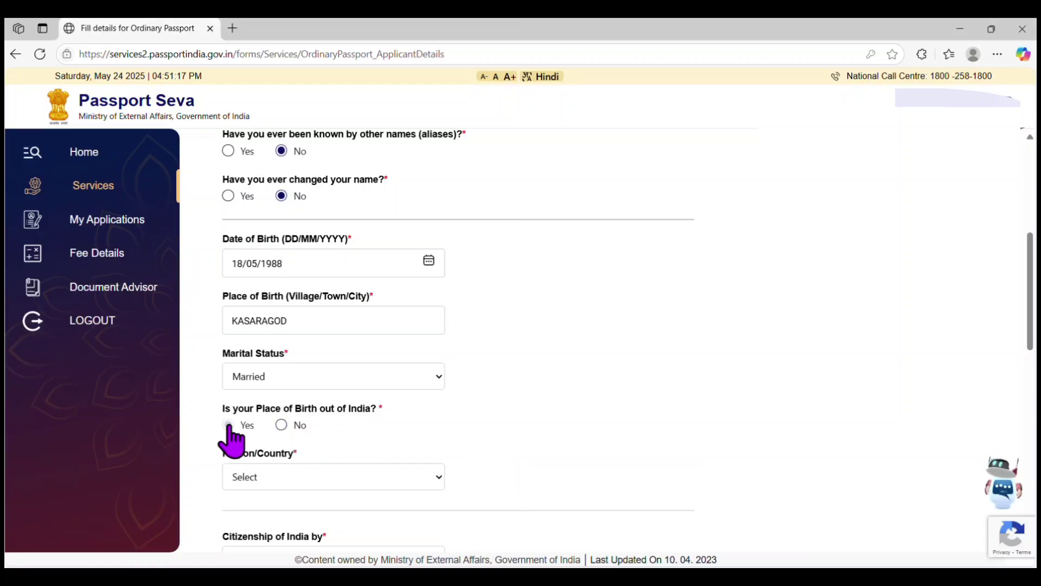
pyautogui.click(281, 426)
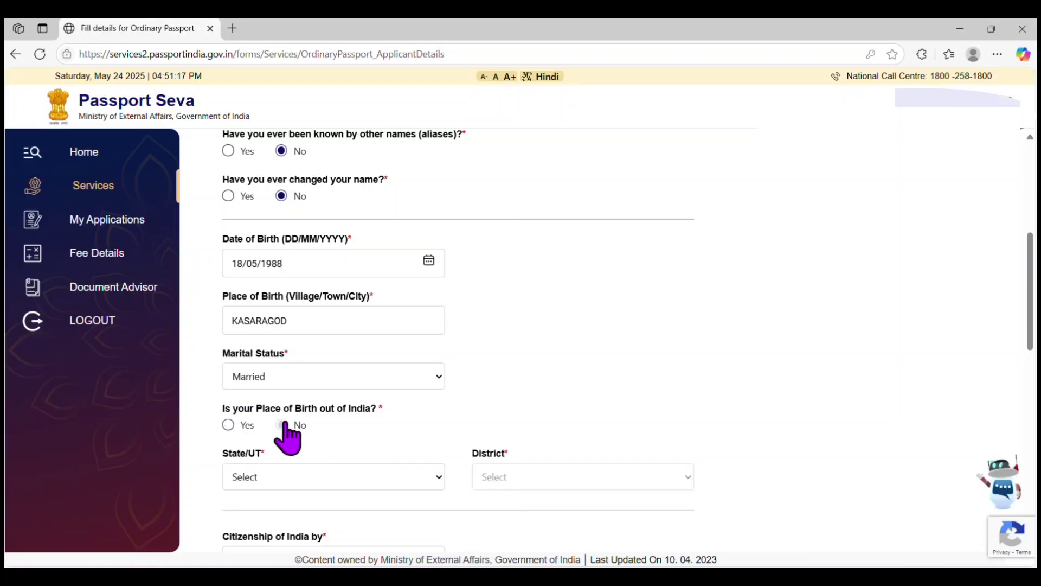
pyautogui.scroll(-3, 459, 341)
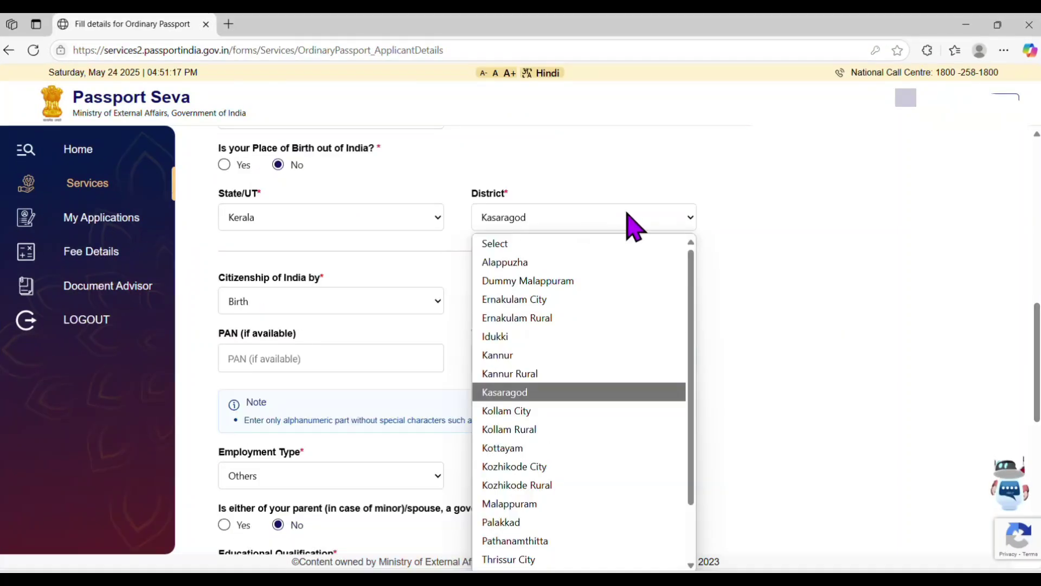
pyautogui.click(628, 223)
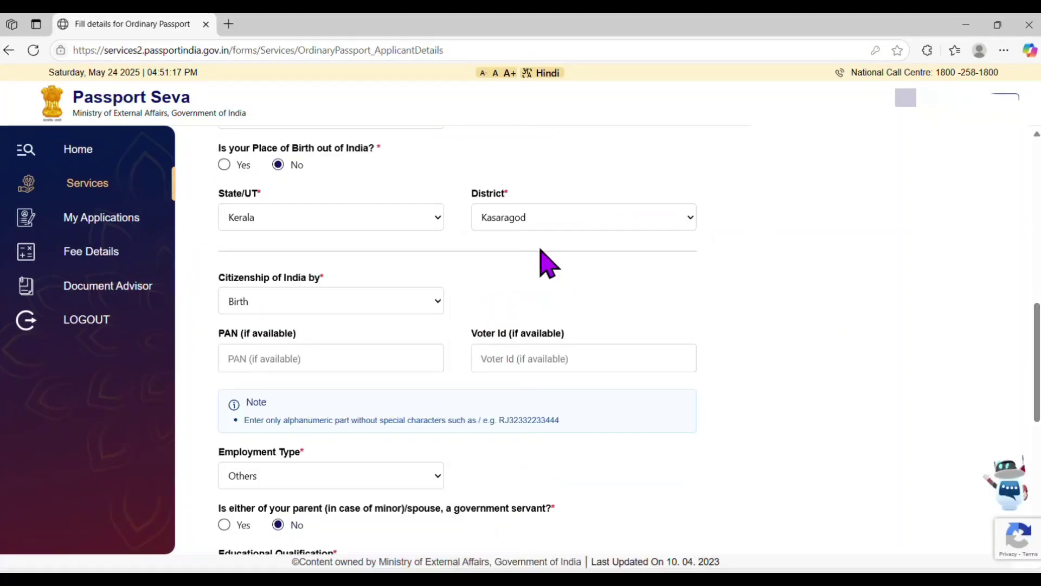
# Set citizenship by Birth and employment type Others.
pyautogui.click(432, 315)
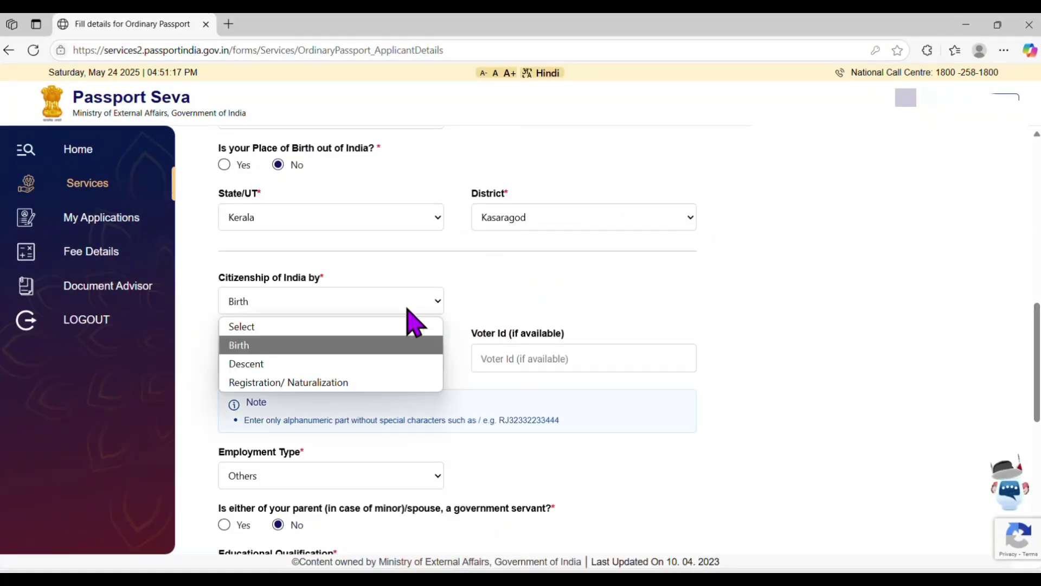
pyautogui.click(331, 347)
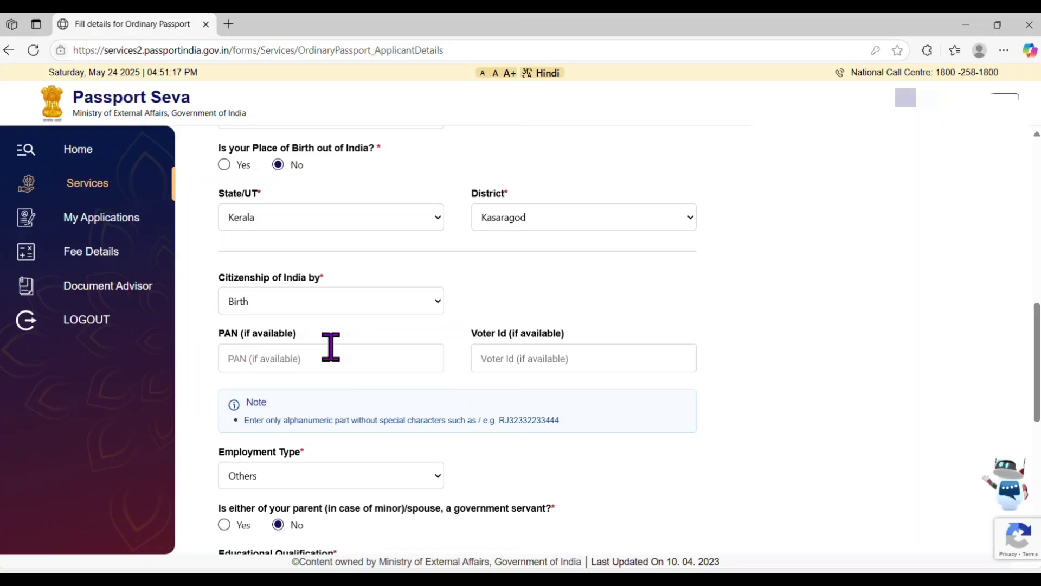
pyautogui.scroll(-3, 933, 350)
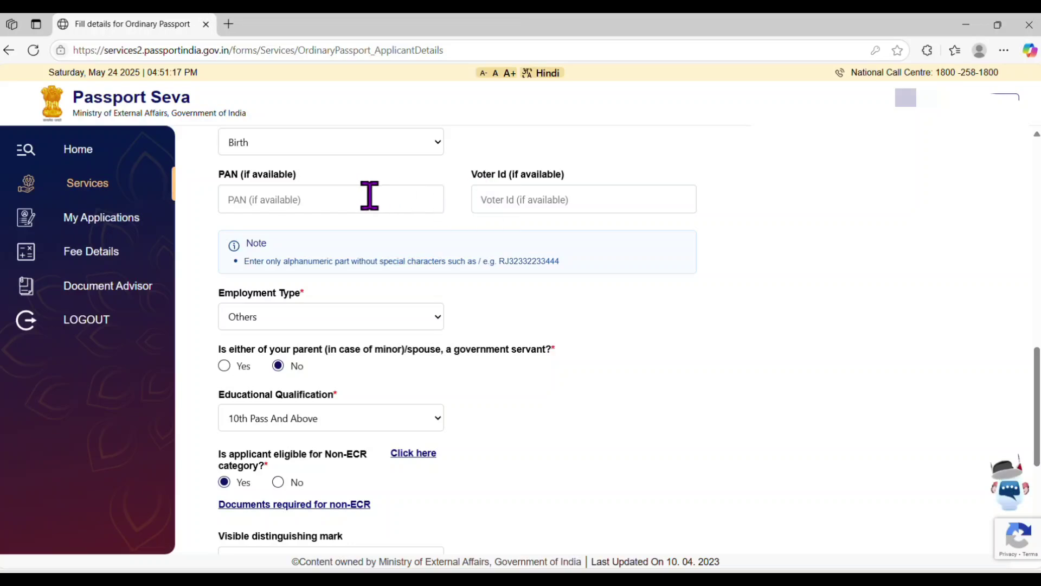
pyautogui.click(419, 318)
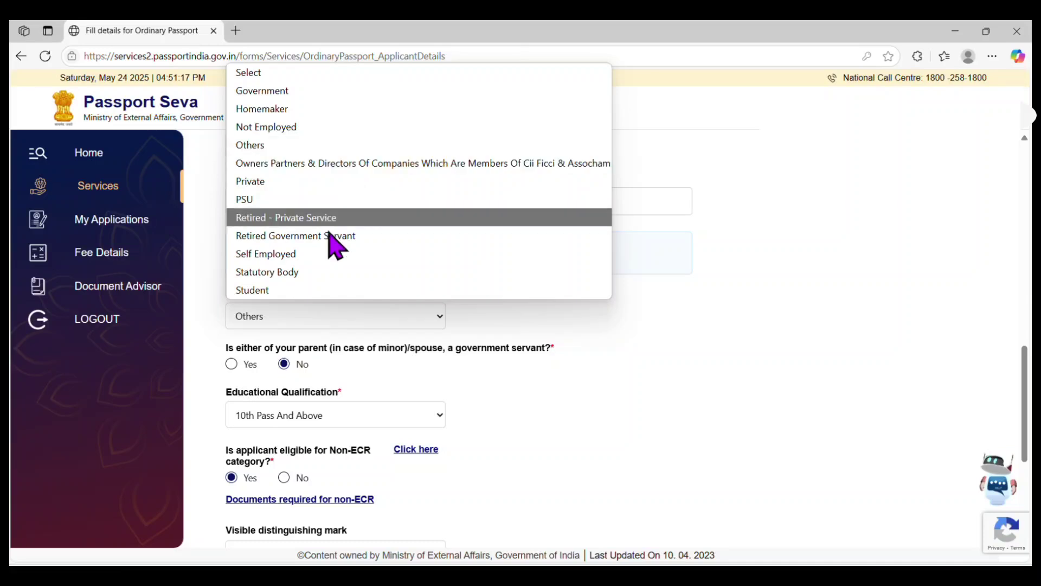
pyautogui.click(297, 146)
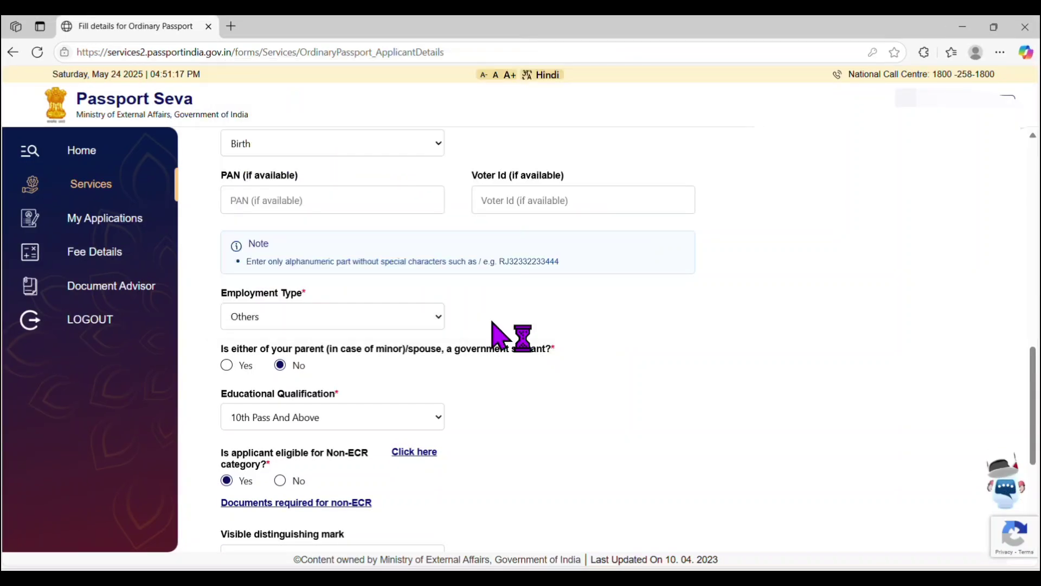
# Answer No to the government-servant question and keep 10th Pass And Above qualification.
pyautogui.click(227, 364)
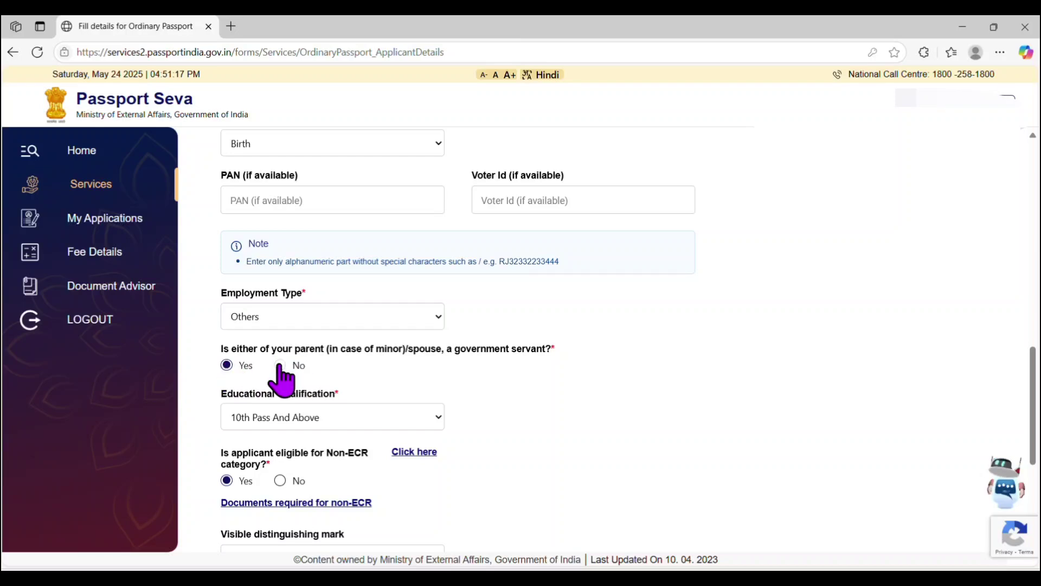
pyautogui.click(281, 365)
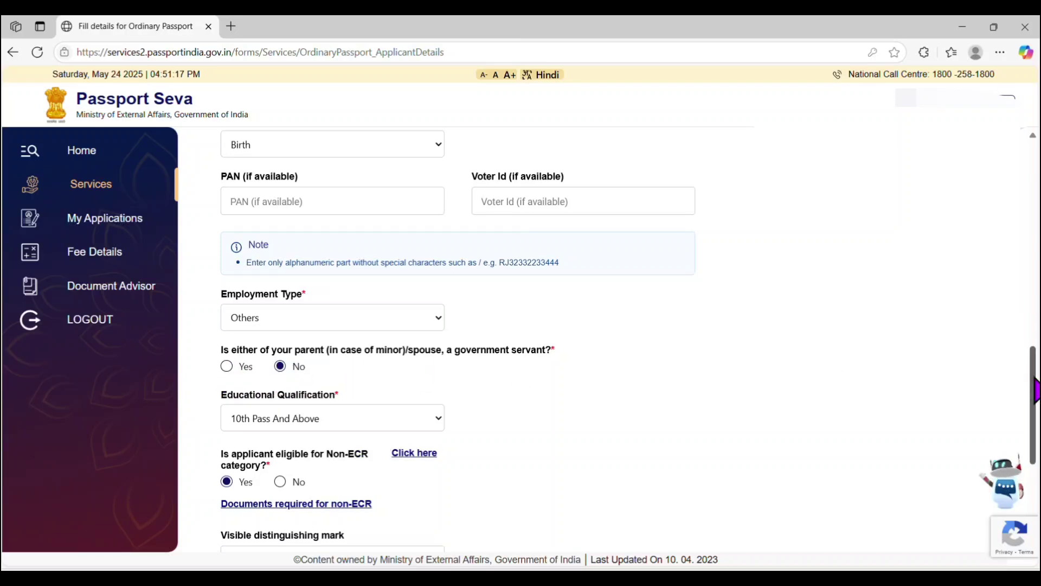
pyautogui.scroll(-3, 1035, 391)
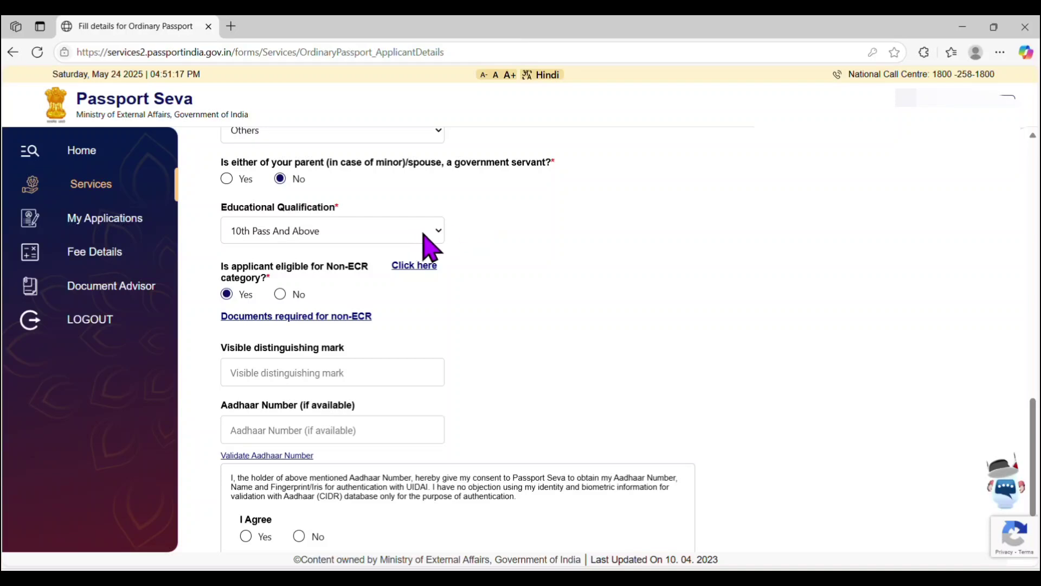
pyautogui.click(426, 238)
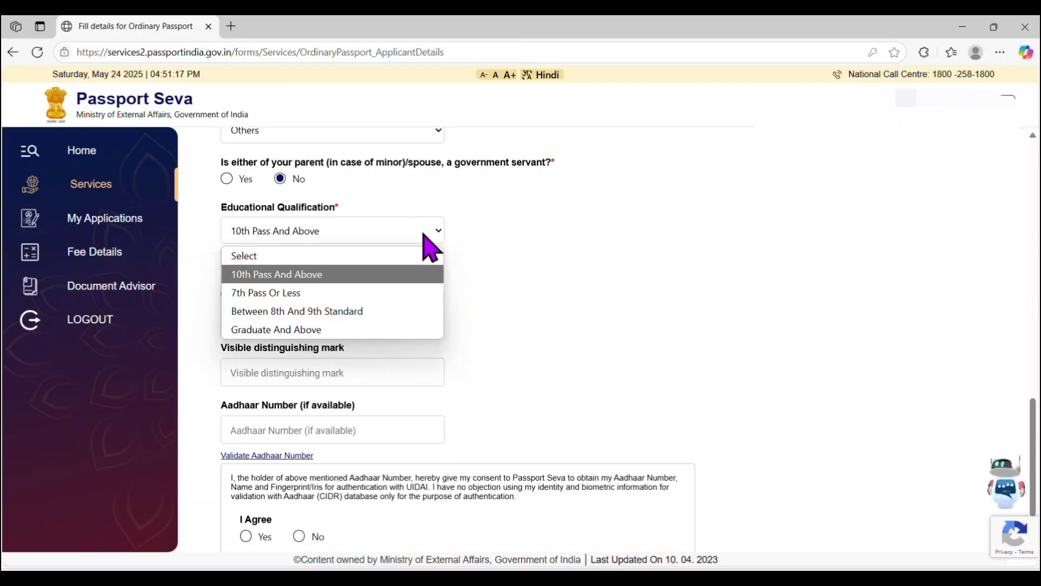
pyautogui.click(358, 277)
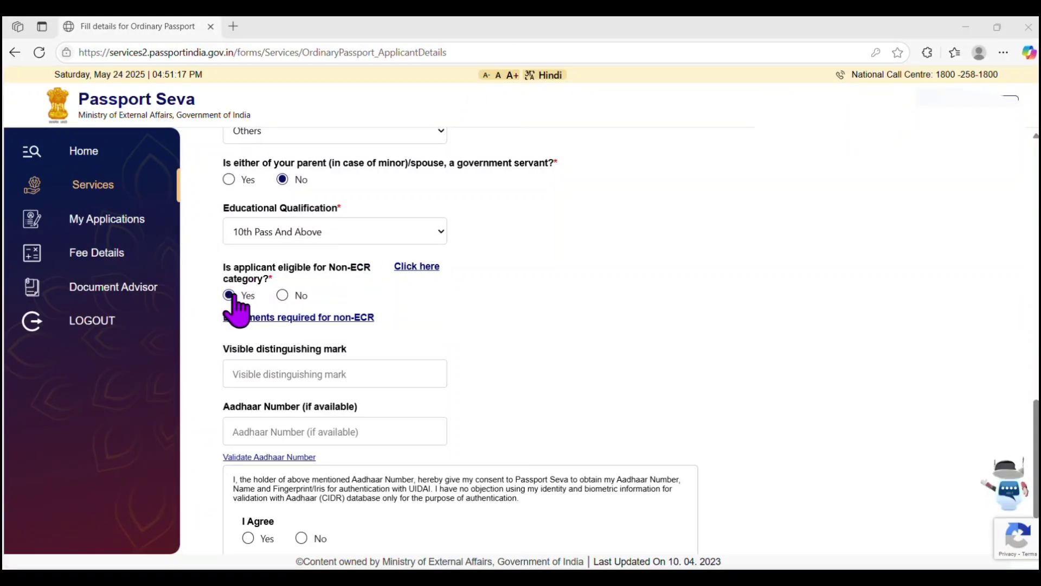
# Review the non-ECR documents list and give consent for Aadhaar authentication.
pyautogui.click(332, 320)
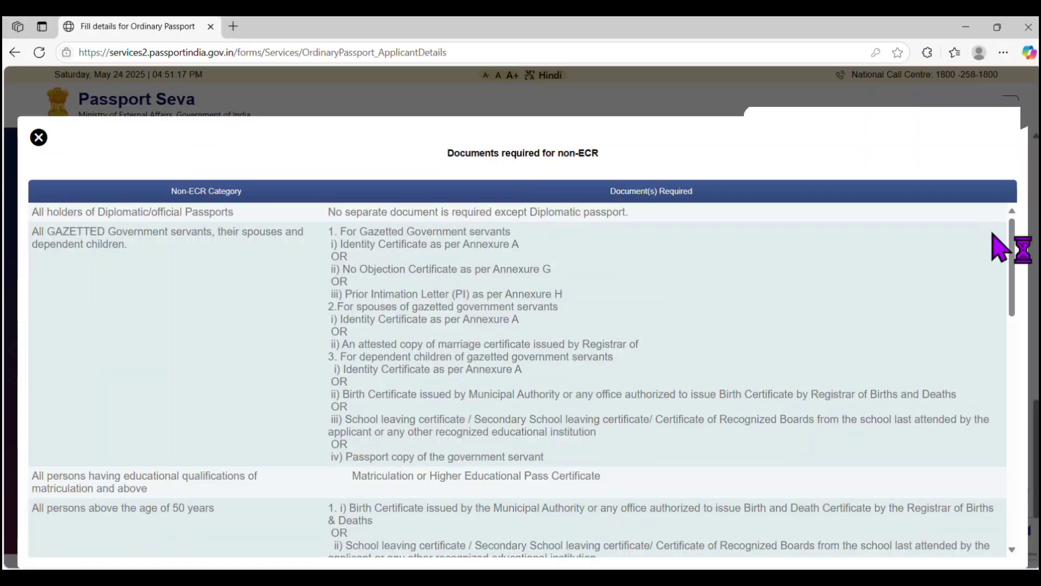
pyautogui.moveTo(1011, 246); pyautogui.dragTo(1007, 483)
pyautogui.press('Escape')
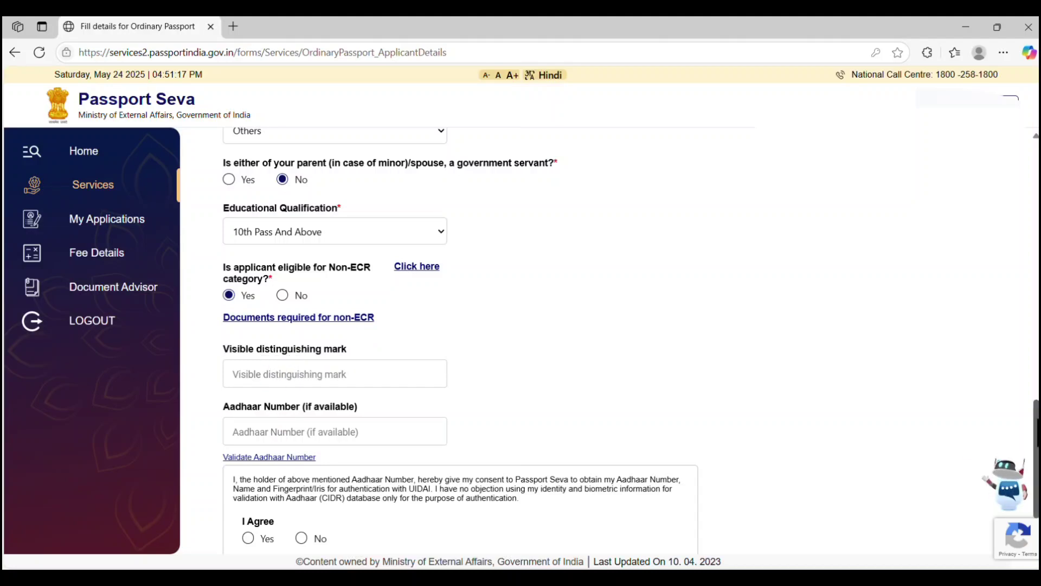
pyautogui.scroll(-2, 1003, 477)
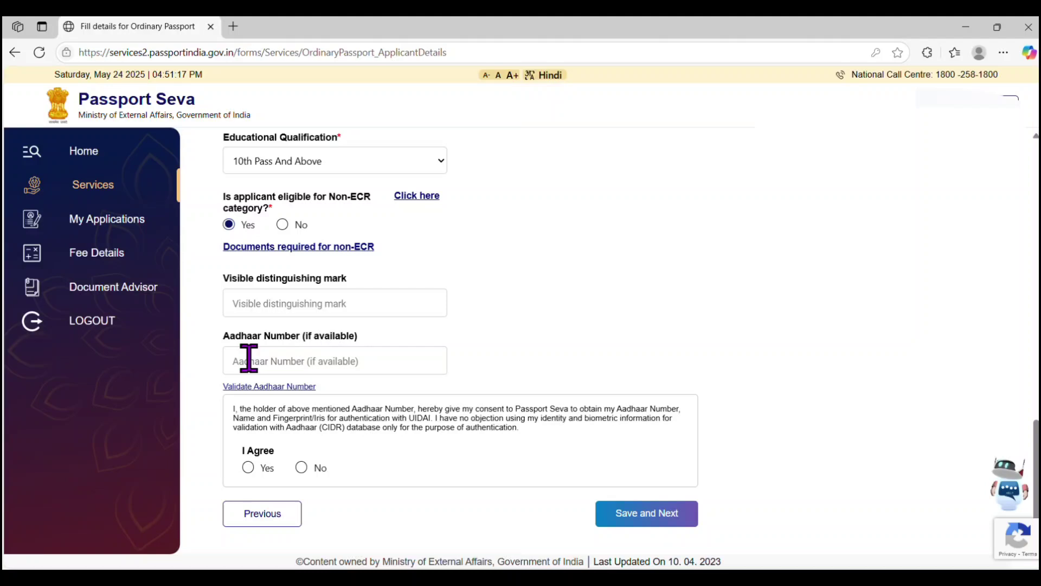
pyautogui.click(248, 468)
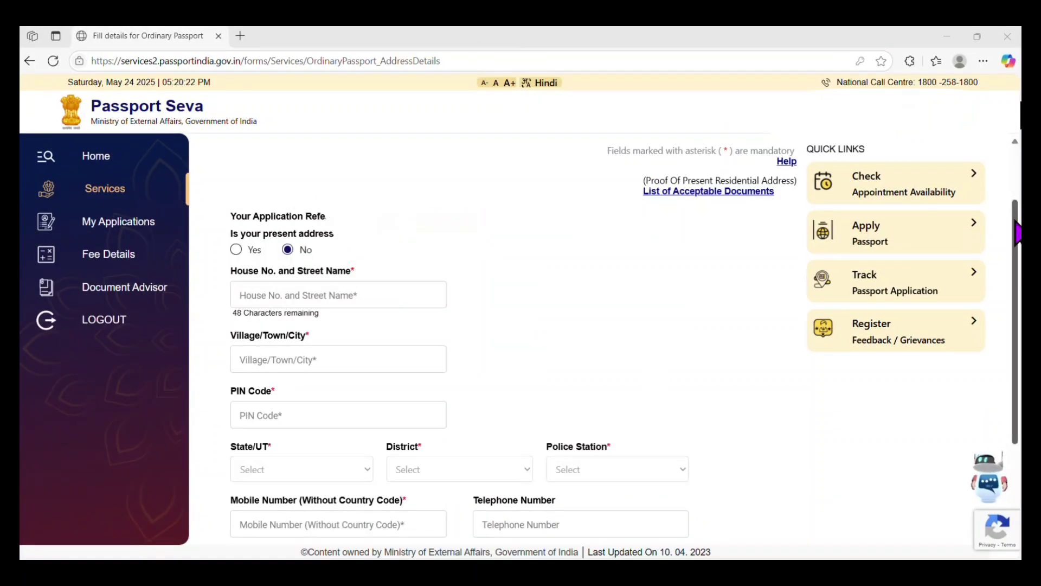
# Set the present address within India, district Ernakulam City, police station INFOPARK.
pyautogui.scroll(-2, 623, 336)
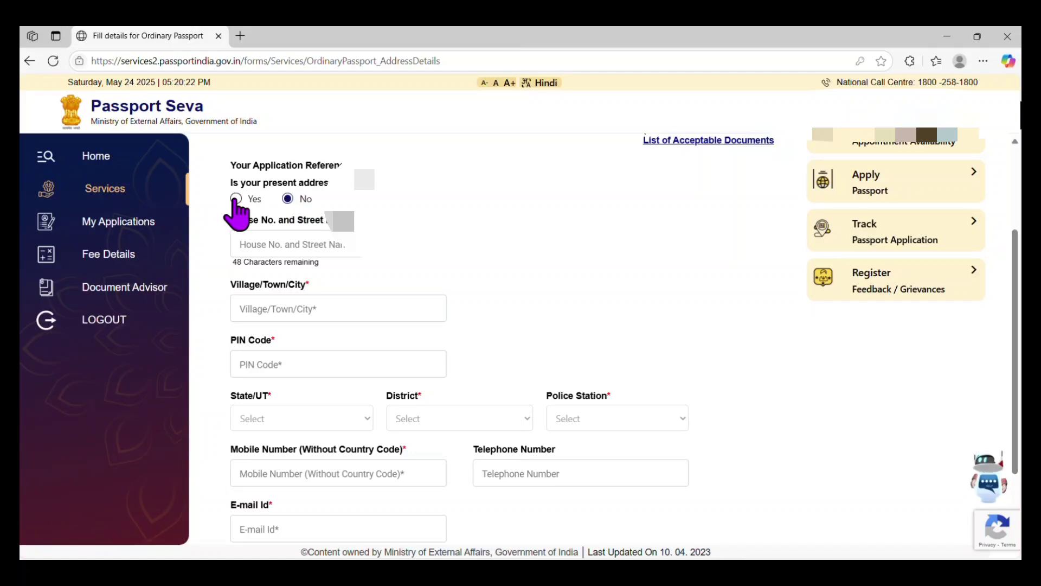
pyautogui.click(236, 198)
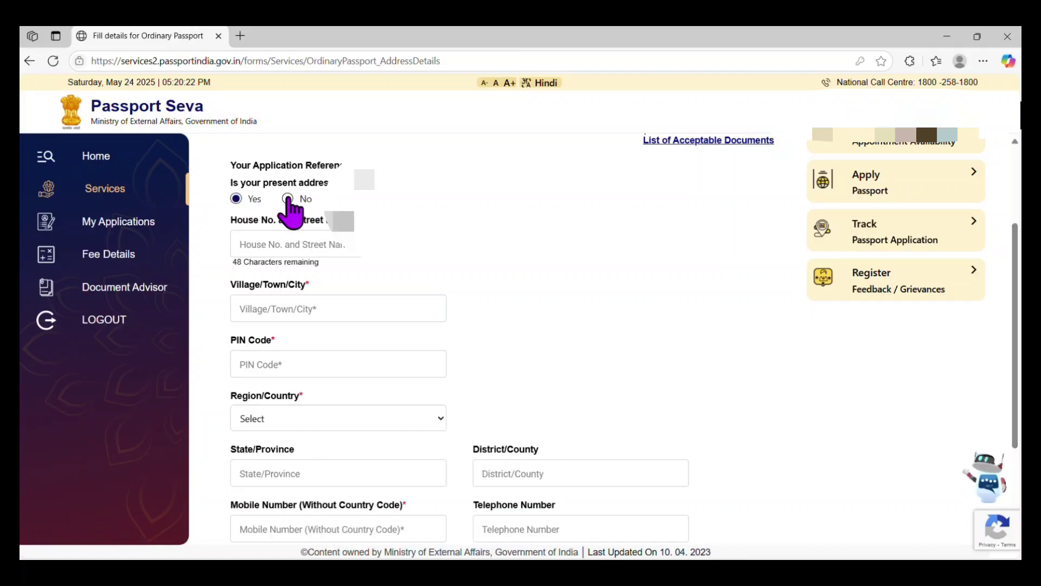
pyautogui.click(288, 198)
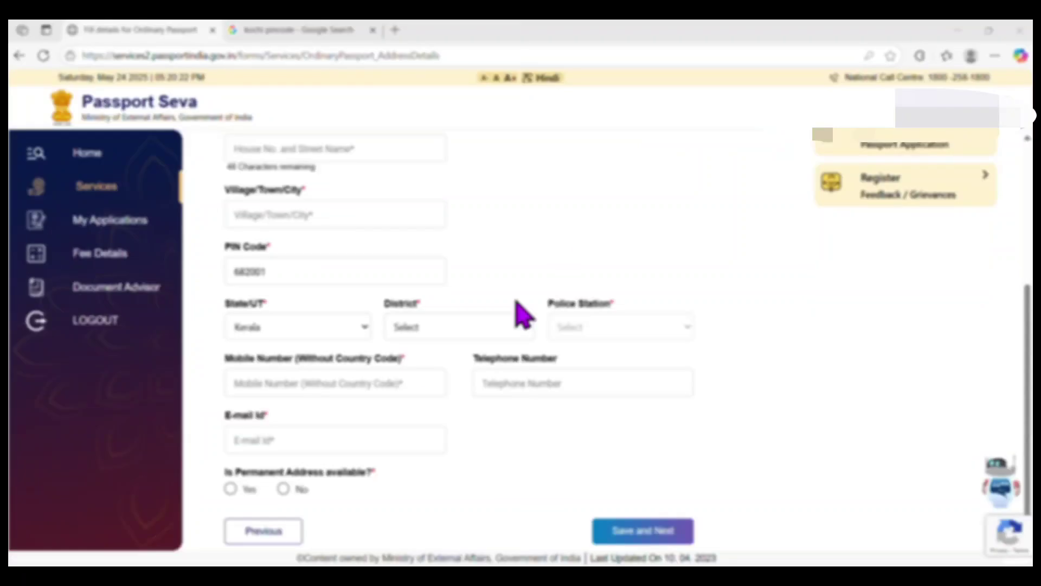
pyautogui.click(518, 333)
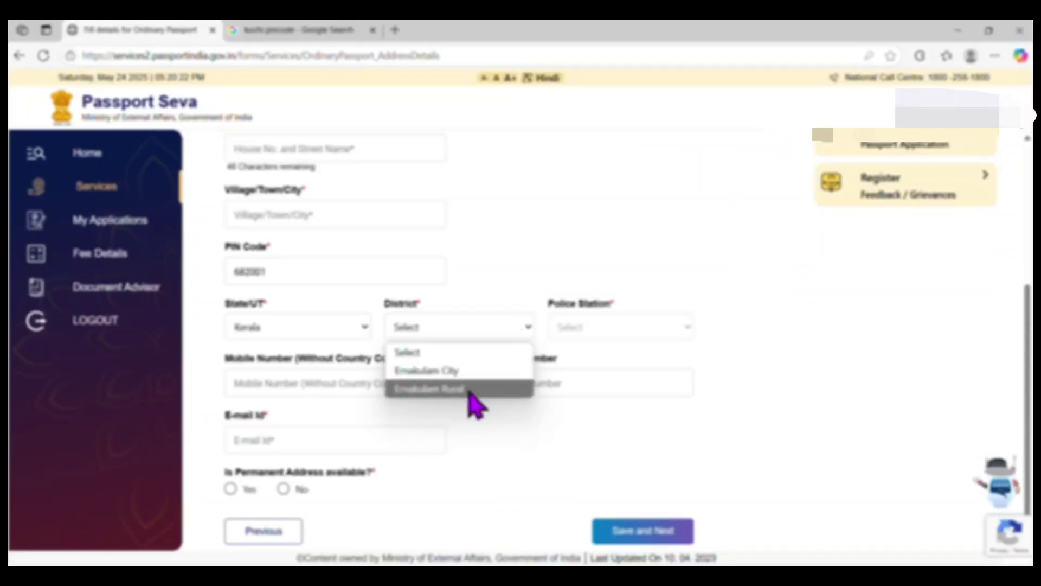
pyautogui.click(476, 374)
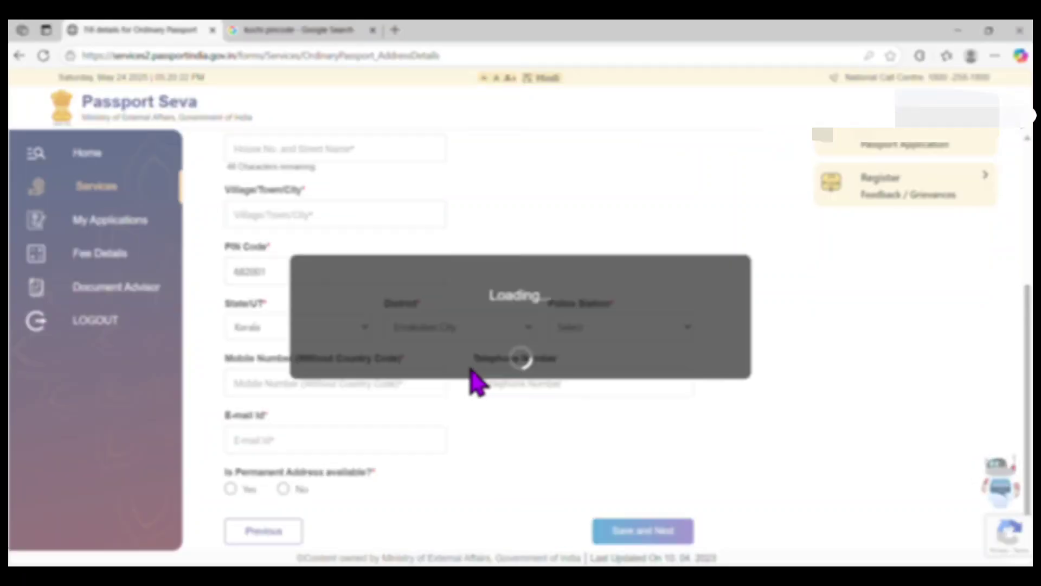
pyautogui.click(648, 327)
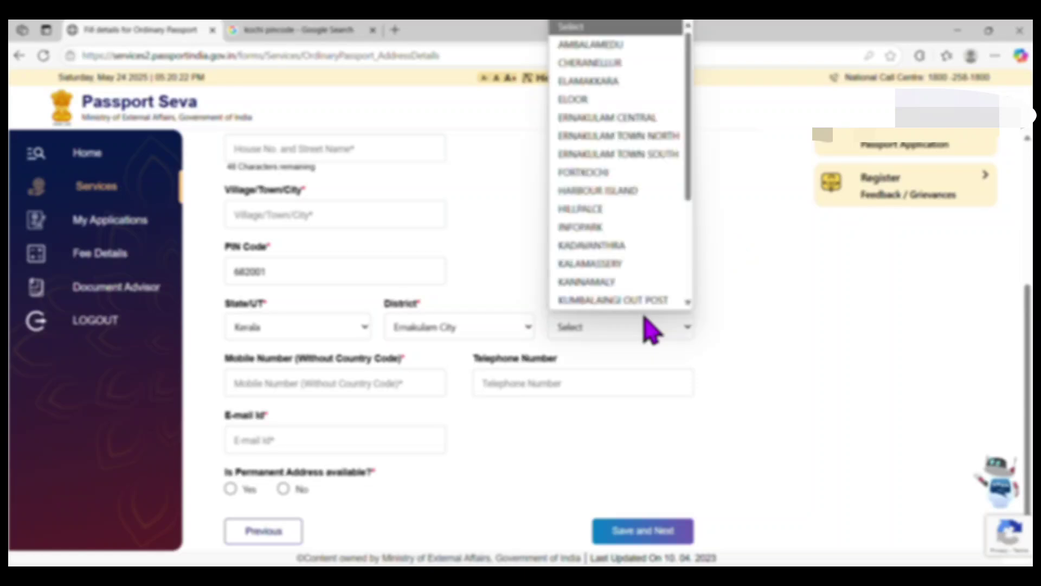
pyautogui.click(747, 269)
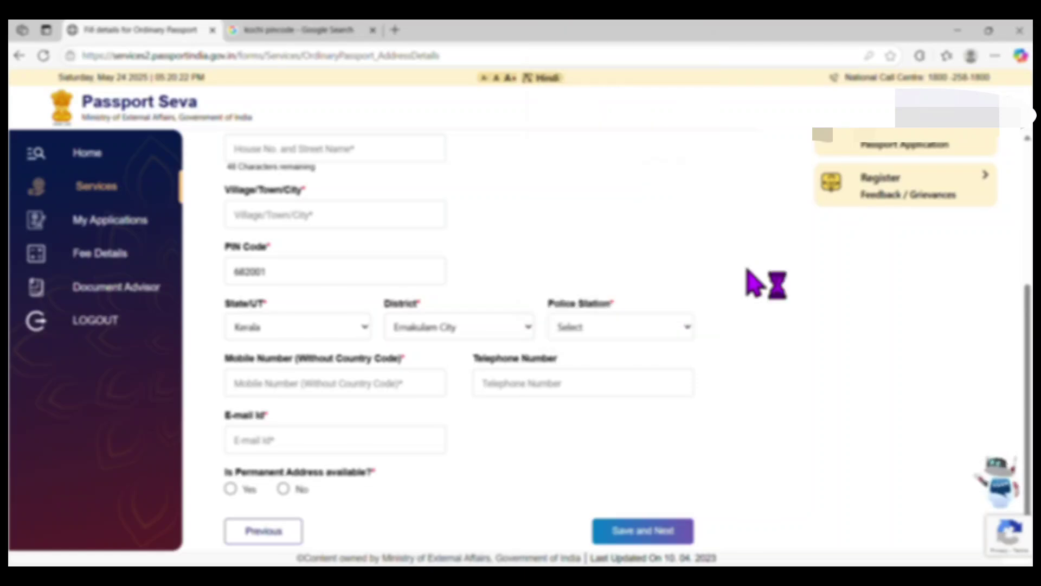
pyautogui.click(624, 327)
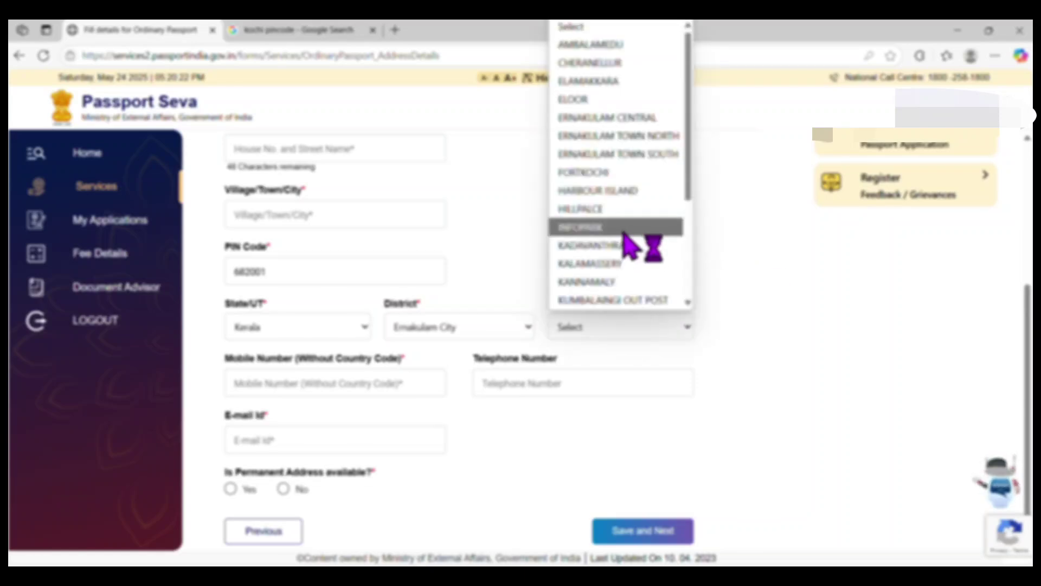
pyautogui.click(624, 232)
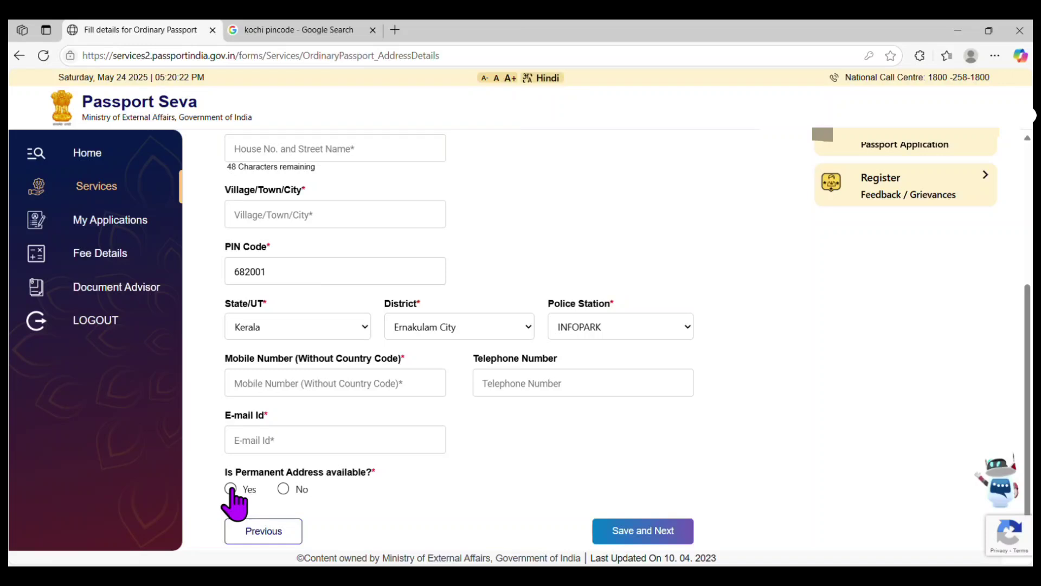
# Indicate a permanent address is available and mark it the same as present address.
pyautogui.click(231, 489)
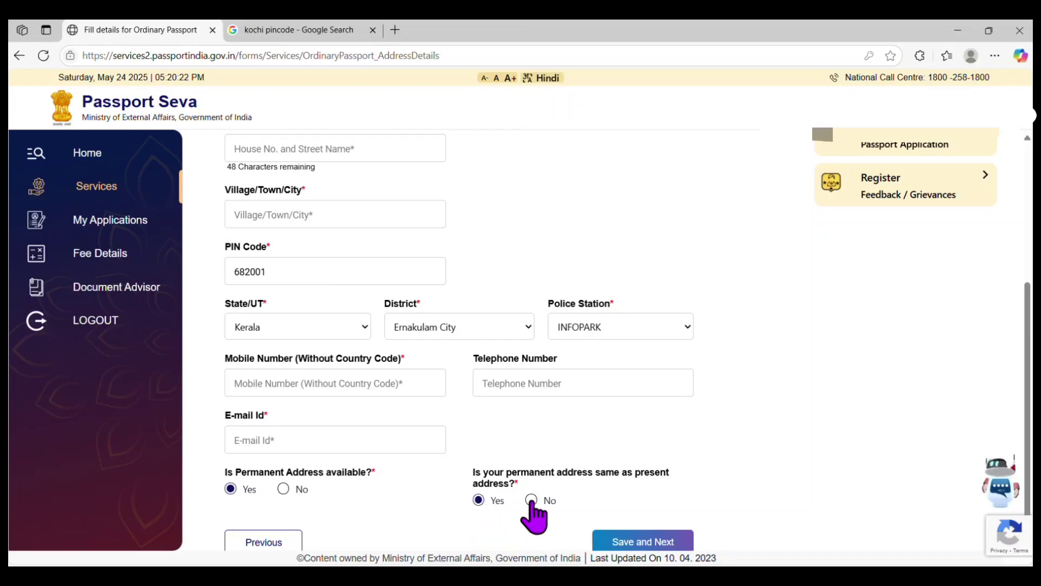
pyautogui.click(531, 500)
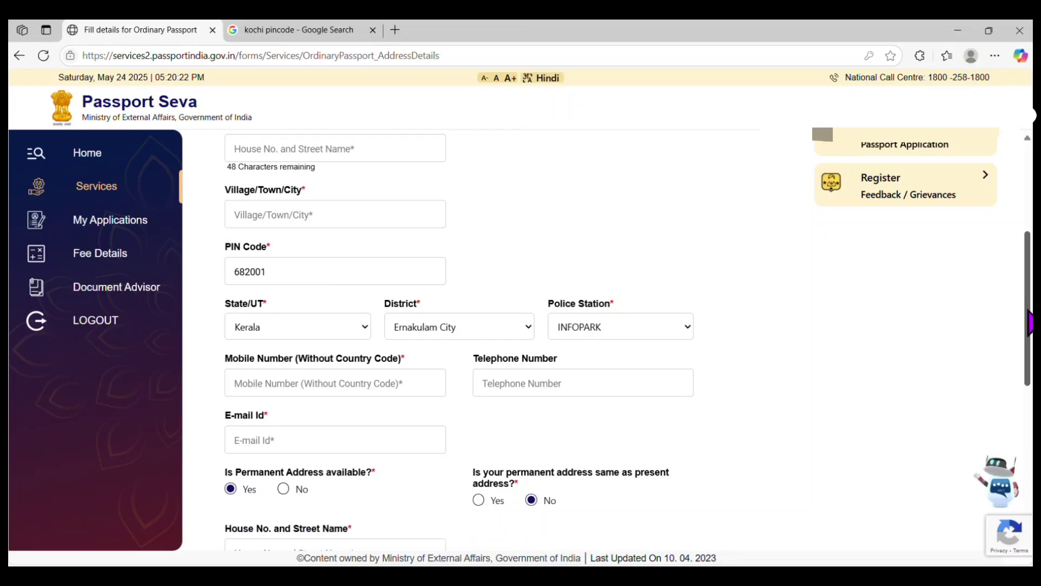
pyautogui.scroll(-4, 963, 373)
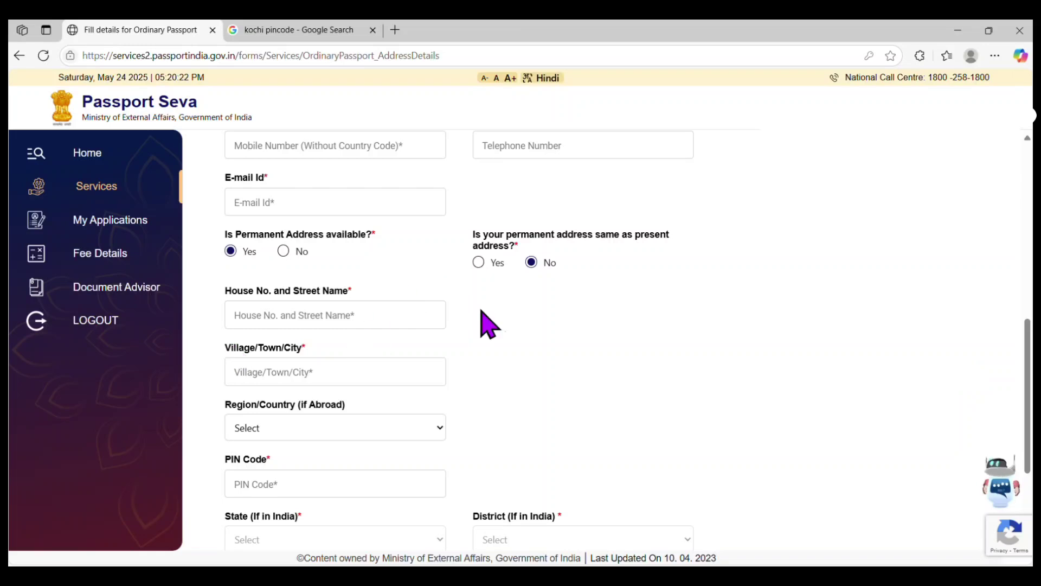
pyautogui.click(479, 262)
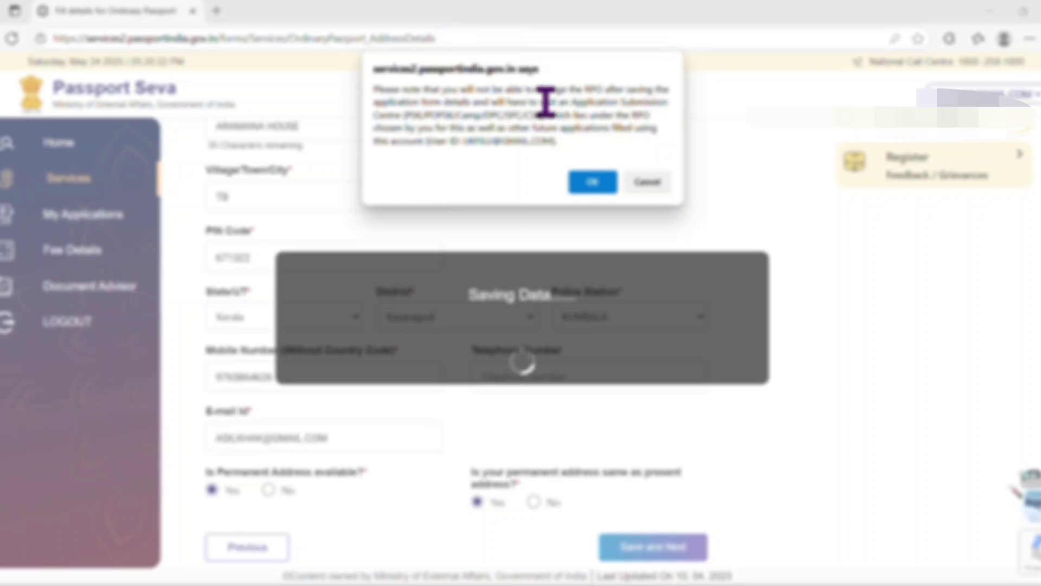
# Accept the passport office change alert and save the Emergency Contact page.
pyautogui.click(589, 185)
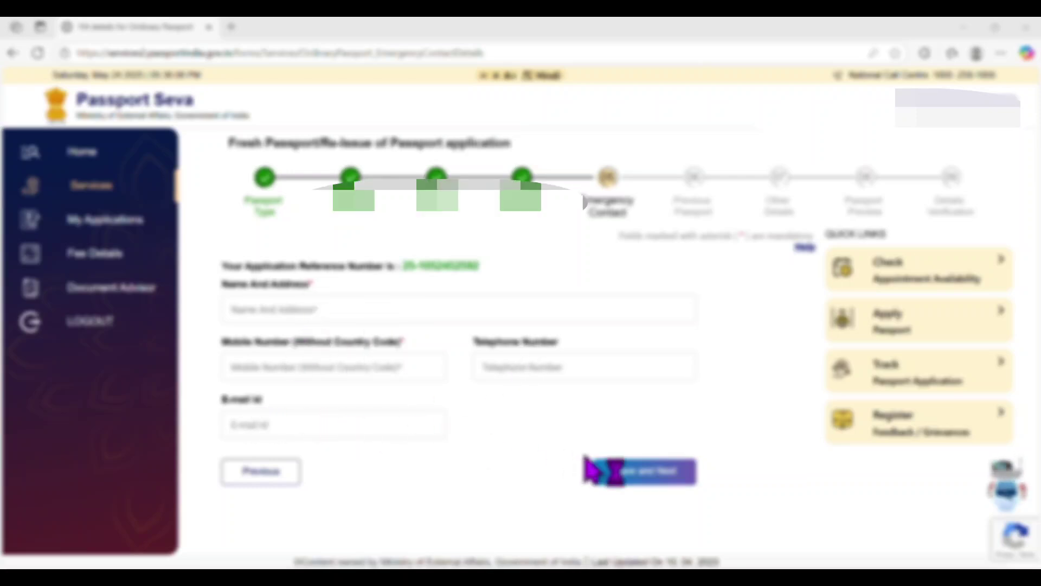
pyautogui.click(624, 477)
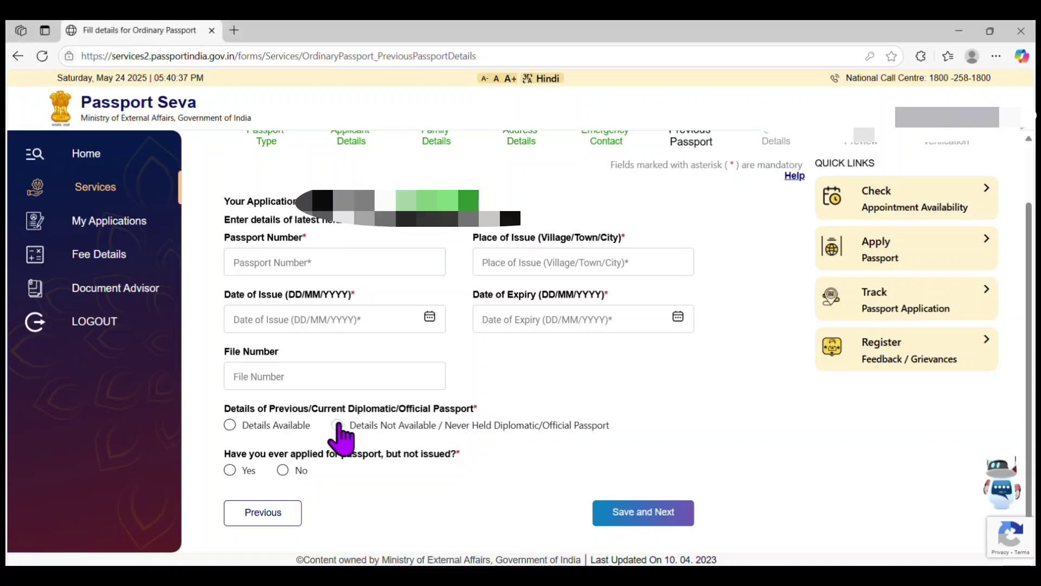
# Mark diplomatic passport details as not available and answer No to applied-but-not-issued.
pyautogui.click(337, 424)
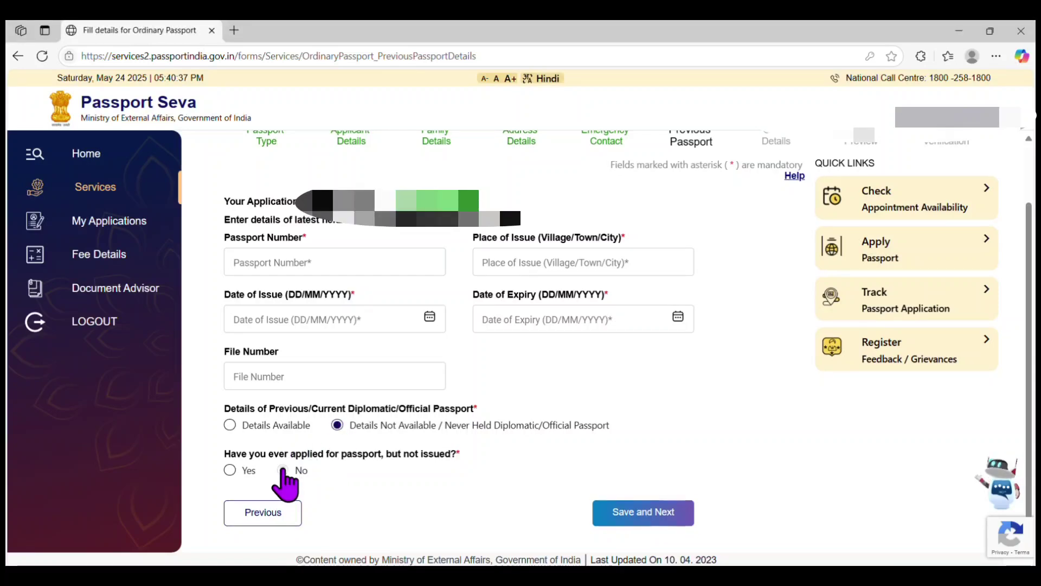
pyautogui.click(282, 470)
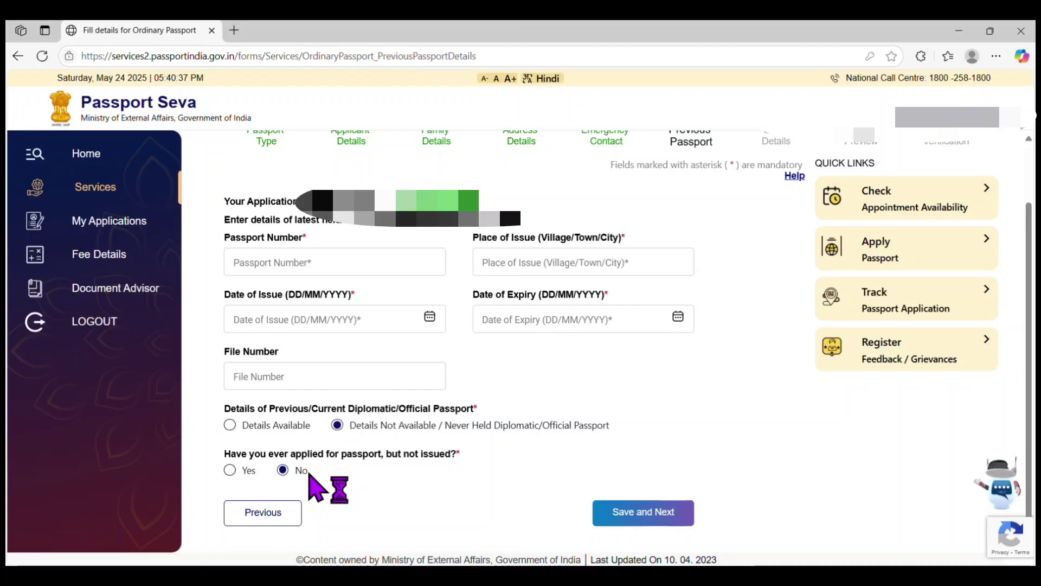
pyautogui.click(231, 471)
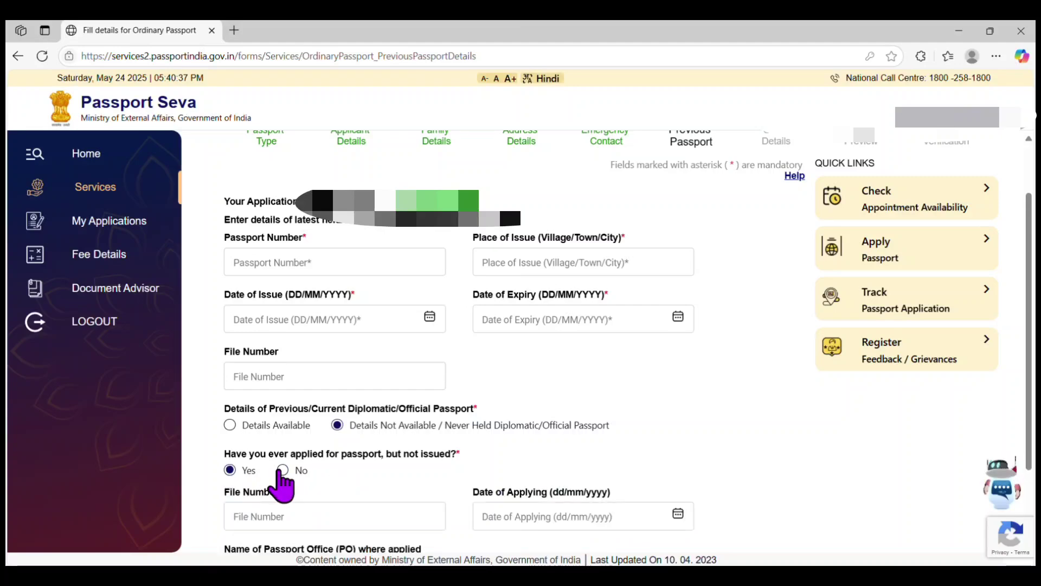
pyautogui.click(282, 470)
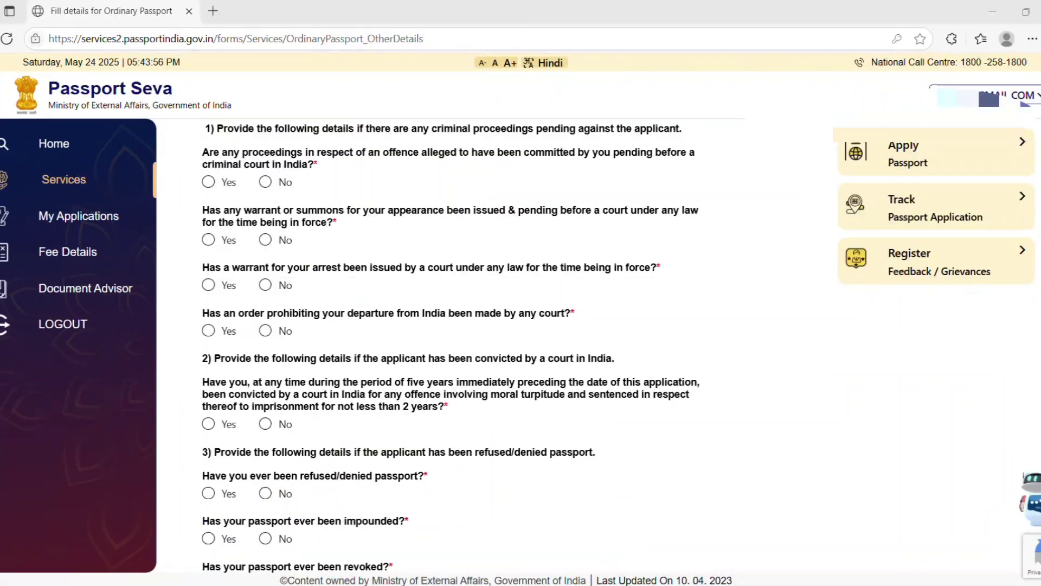
# Answer No to the pending criminal proceedings, warrant or summons, and conviction questions.
pyautogui.scroll(-1, 419, 179)
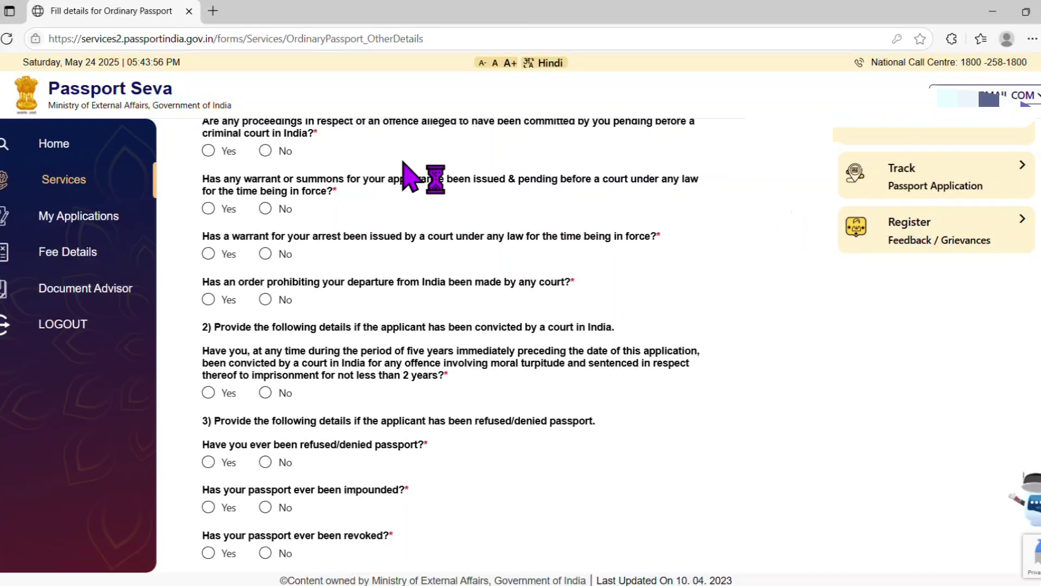
pyautogui.click(265, 150)
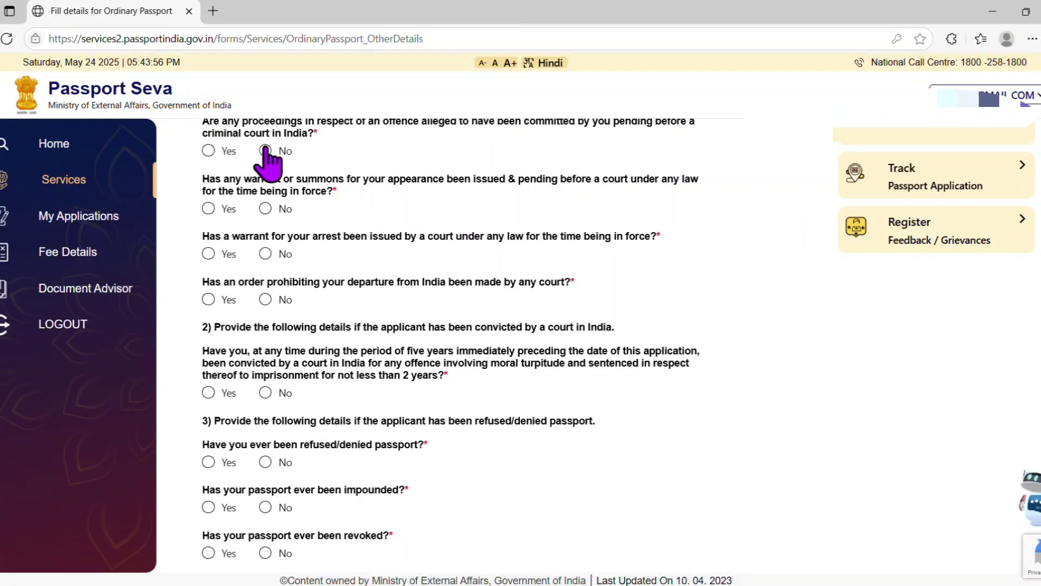
pyautogui.click(265, 209)
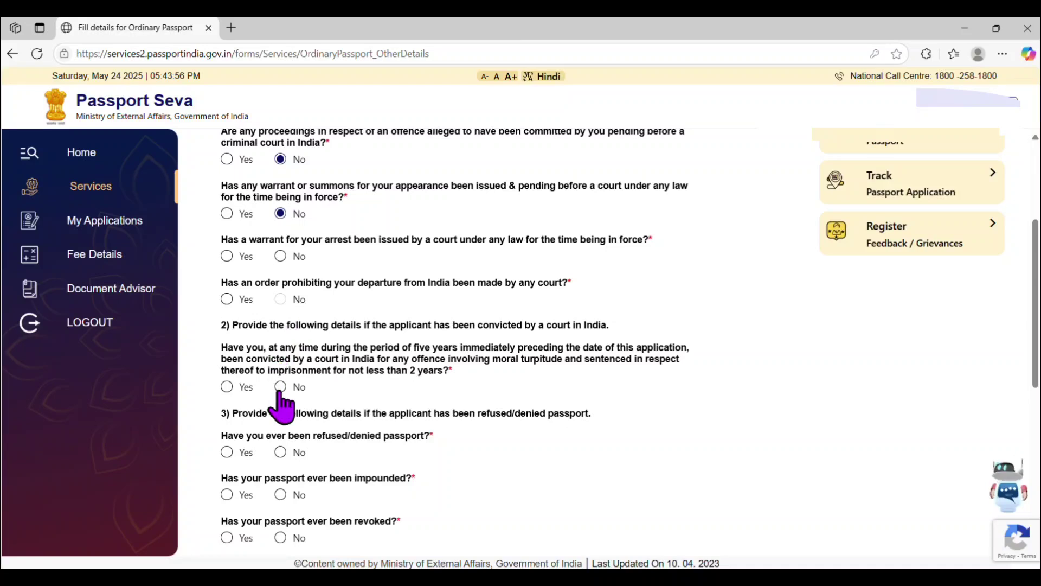
pyautogui.click(280, 387)
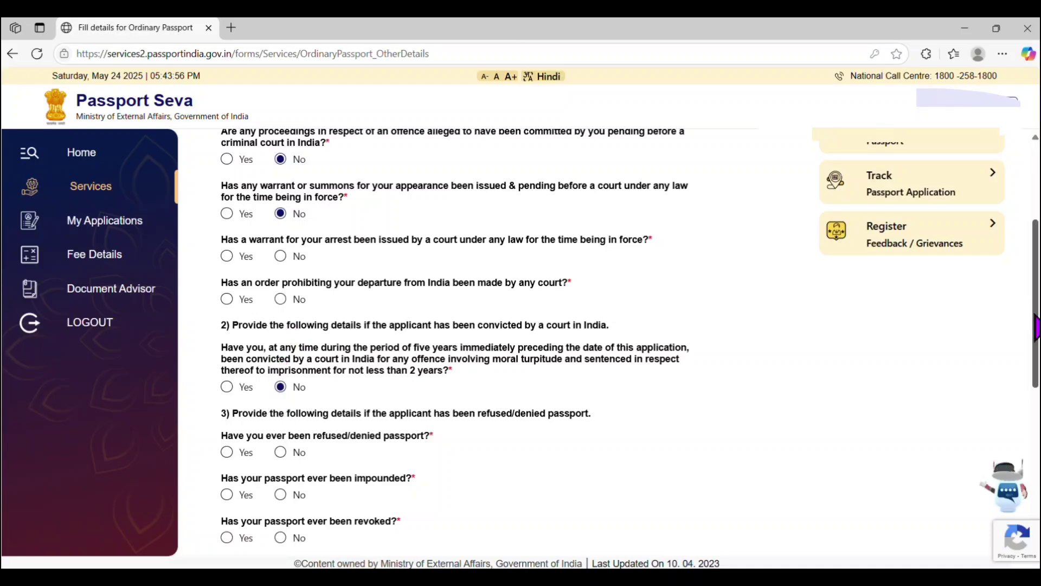
pyautogui.scroll(-5, 1036, 328)
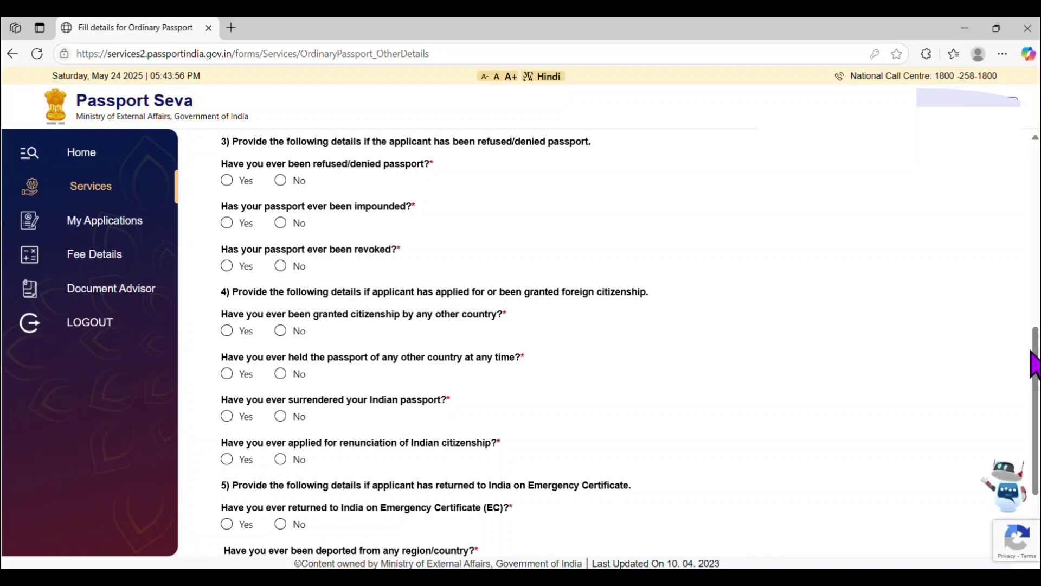
pyautogui.scroll(-2, 1034, 347)
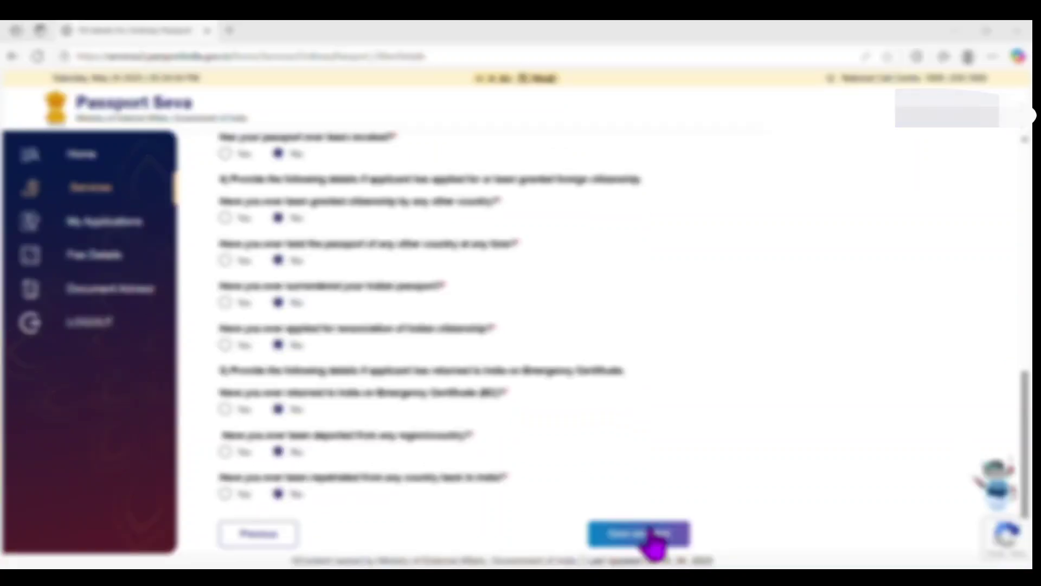
# Save the Other Details page, review the Passport Preview, and confirm the details are correct.
pyautogui.click(653, 535)
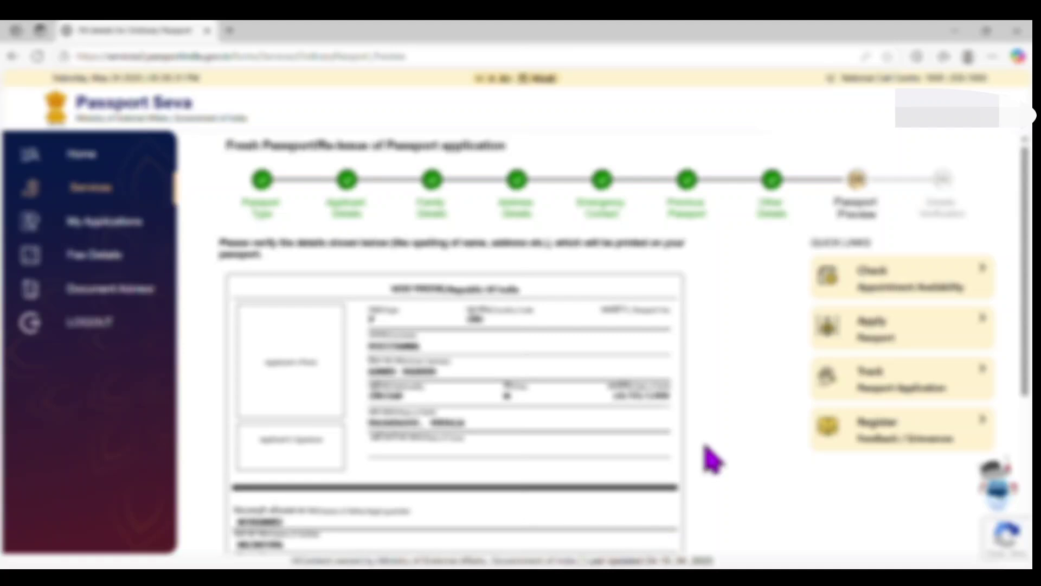
pyautogui.scroll(-1, 1029, 211)
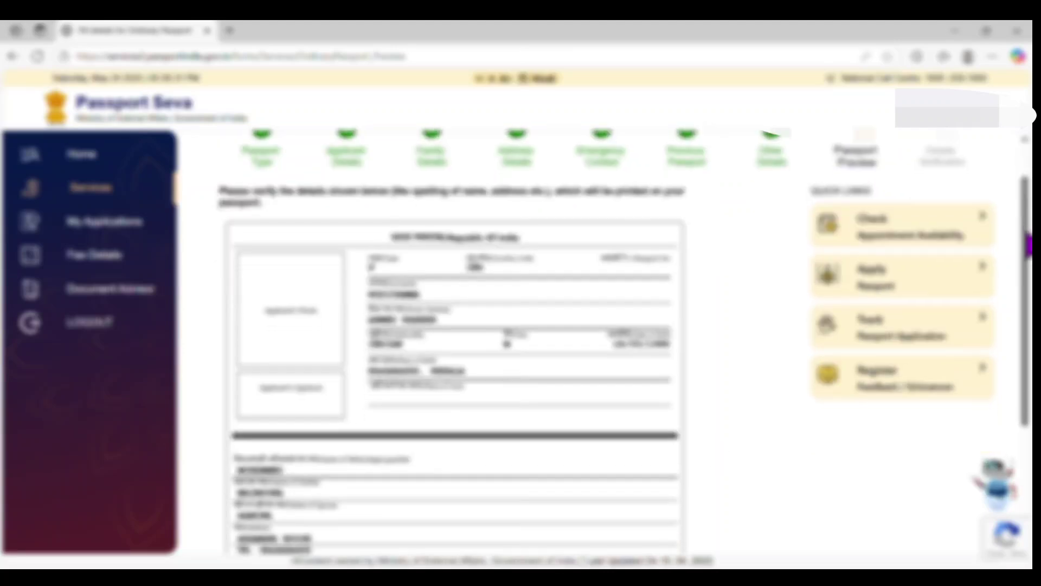
pyautogui.scroll(1, 1028, 212)
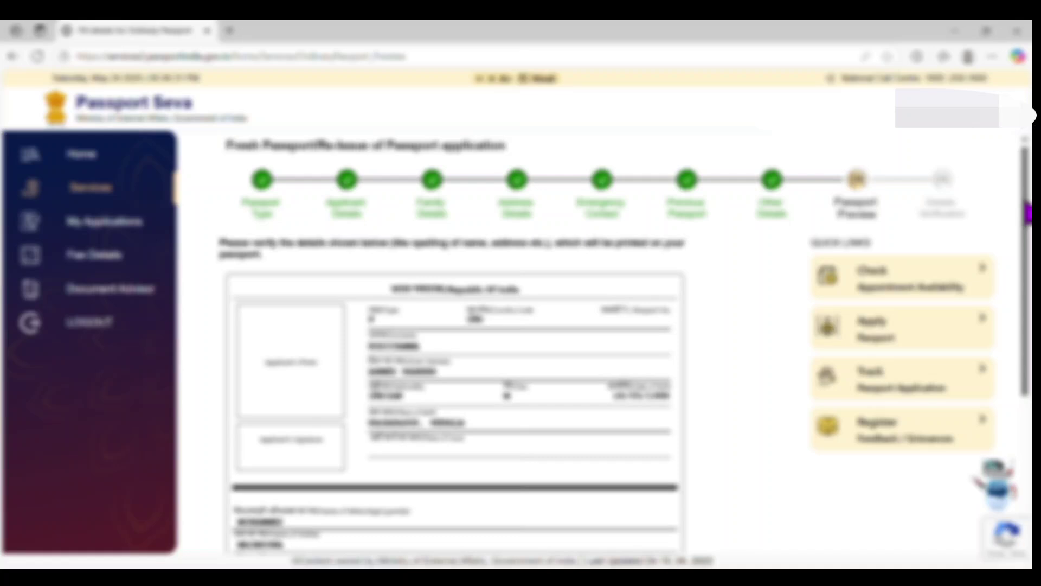
pyautogui.moveTo(1029, 213); pyautogui.dragTo(1028, 354)
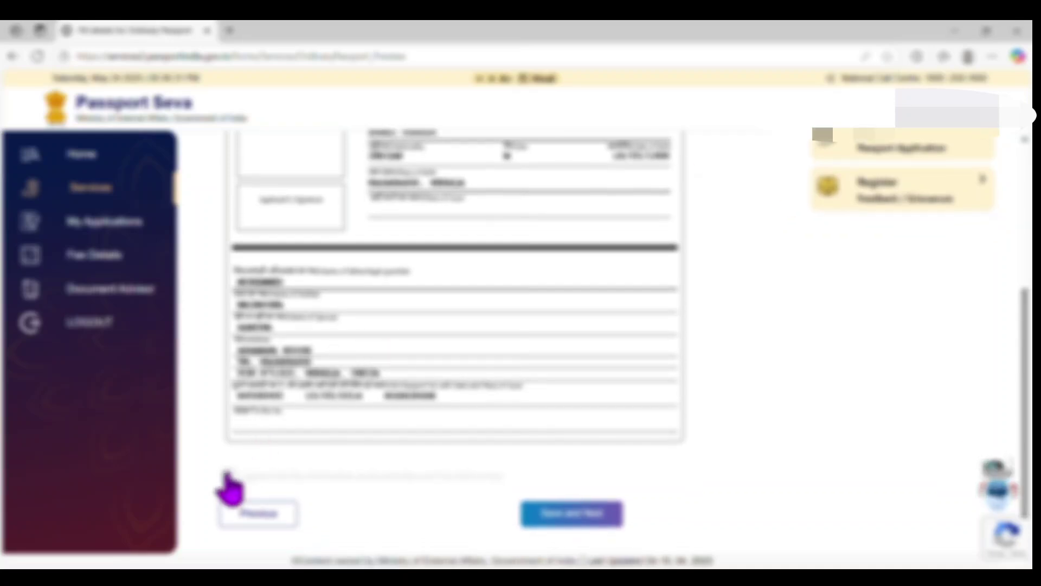
pyautogui.click(228, 475)
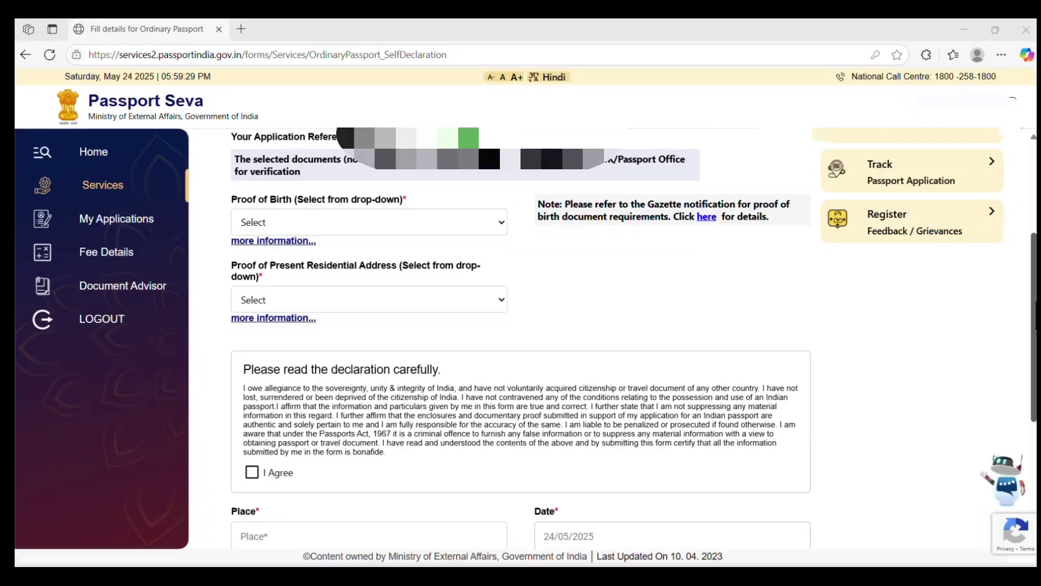
# Select Birth Certificate as proof of birth and save the declaration form.
pyautogui.scroll(-1, 493, 184)
pyautogui.scroll(1, 492, 184)
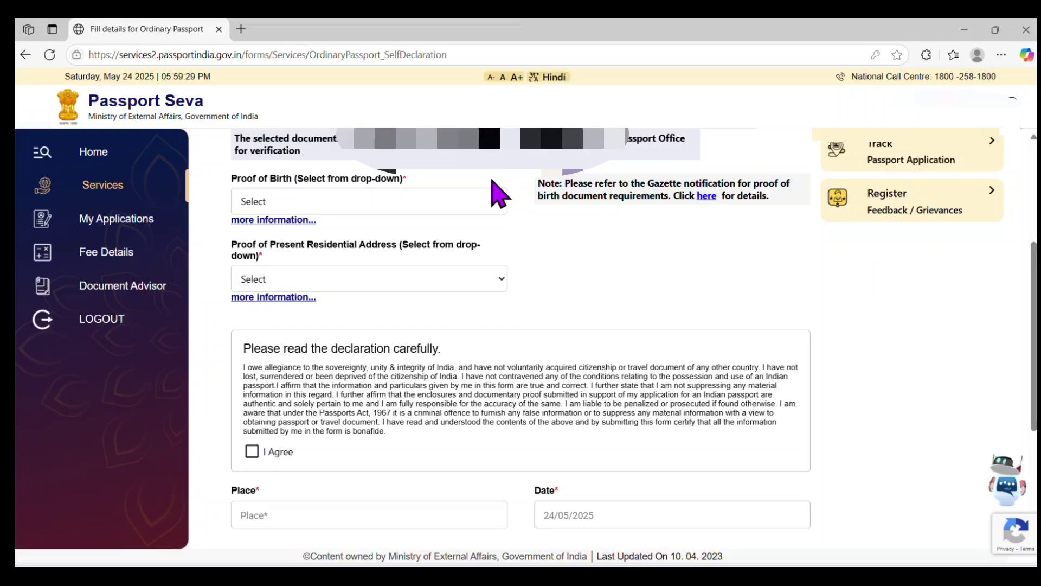
pyautogui.click(465, 201)
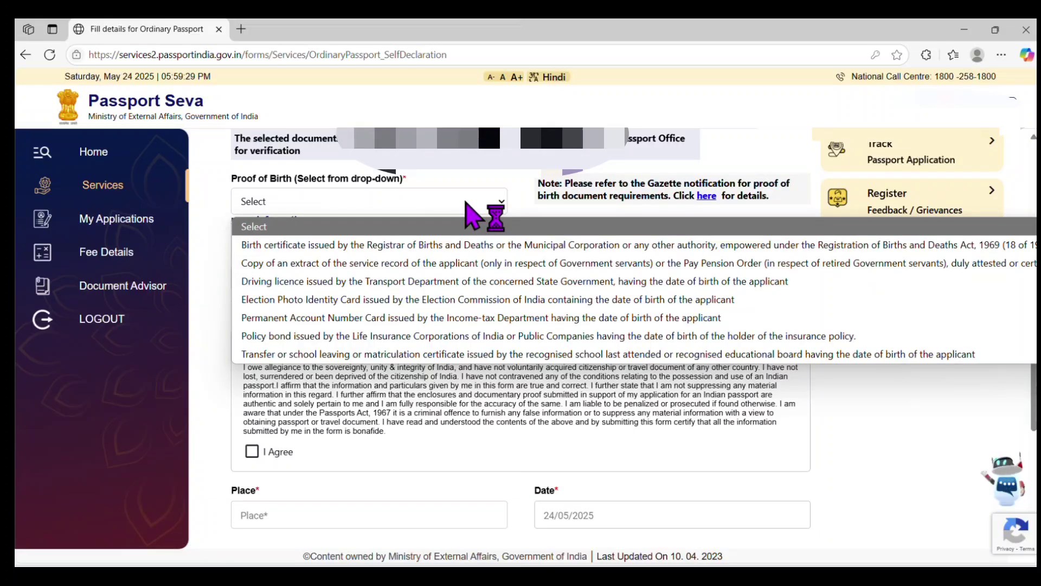
pyautogui.click(453, 245)
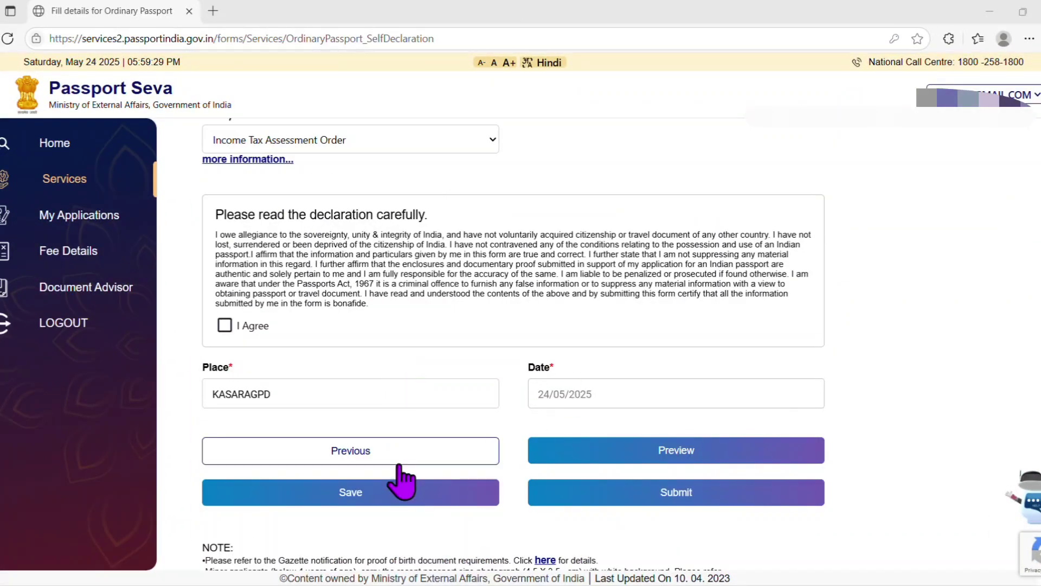
pyautogui.click(342, 500)
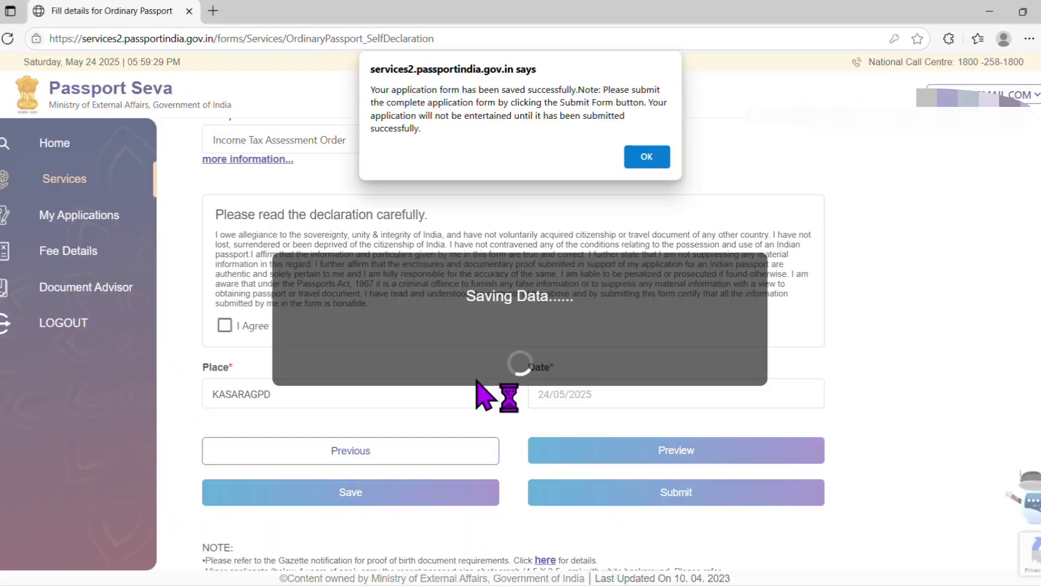
pyautogui.click(649, 165)
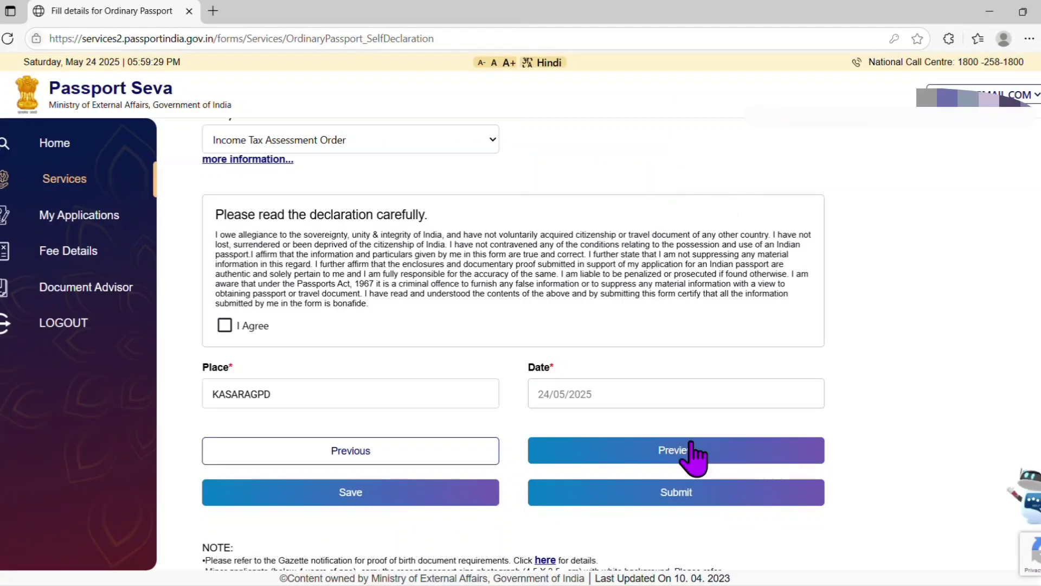
pyautogui.click(670, 456)
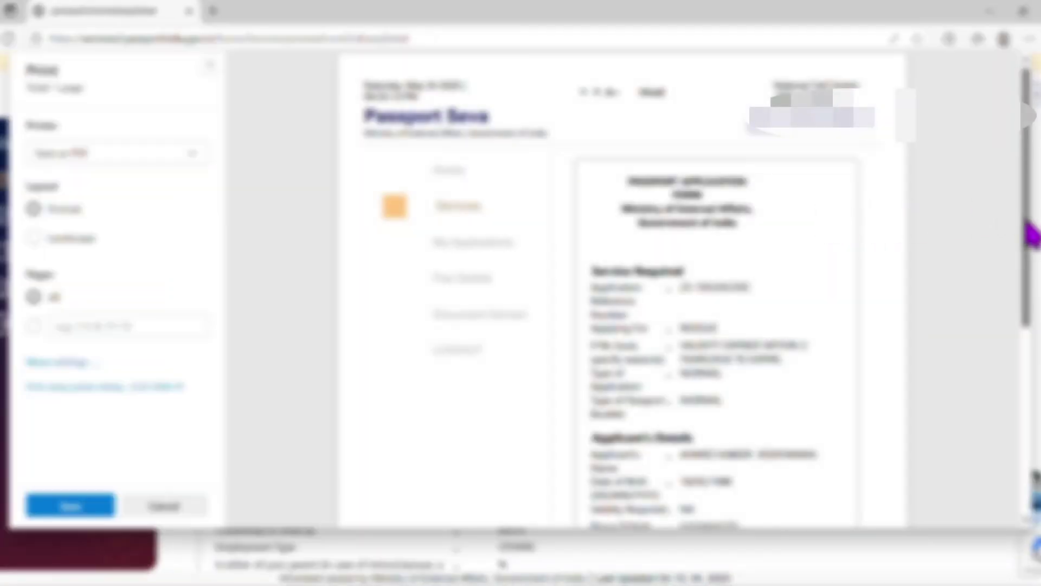
pyautogui.moveTo(1031, 230); pyautogui.dragTo(924, 114)
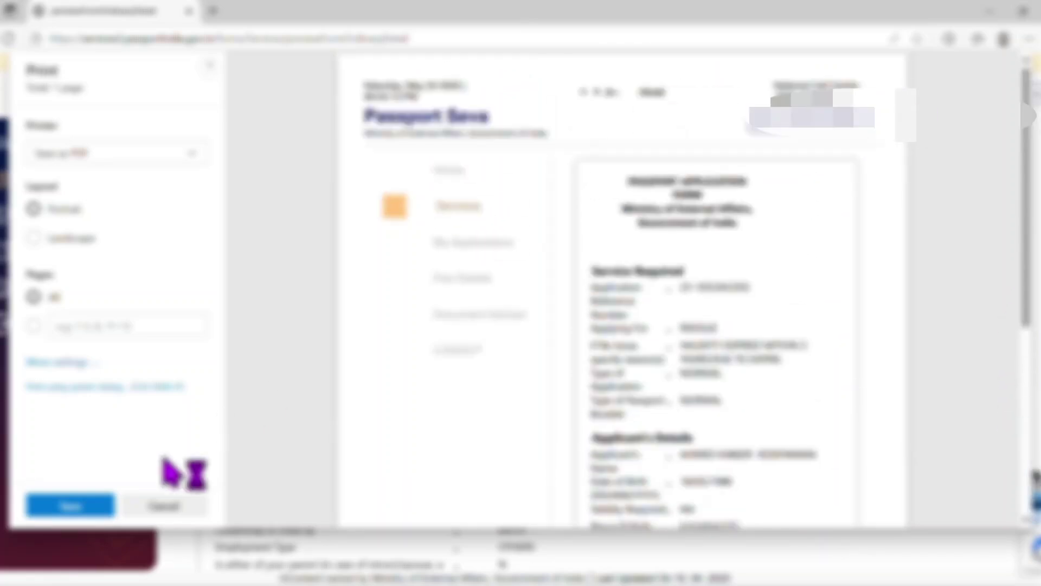
pyautogui.click(159, 507)
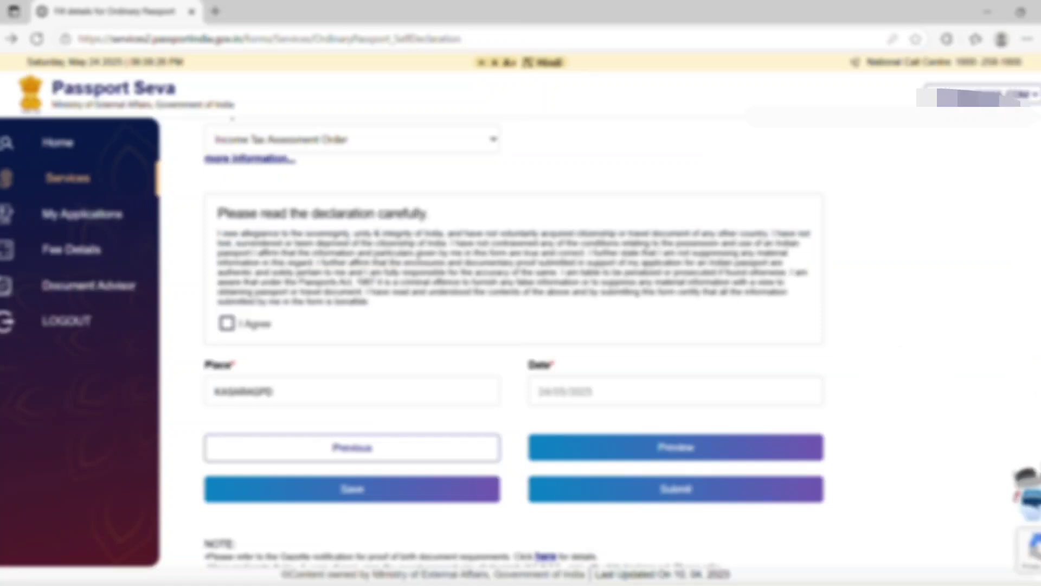
# Agree to the self-declaration with I Agree and submit the application.
pyautogui.scroll(-2, 1031, 363)
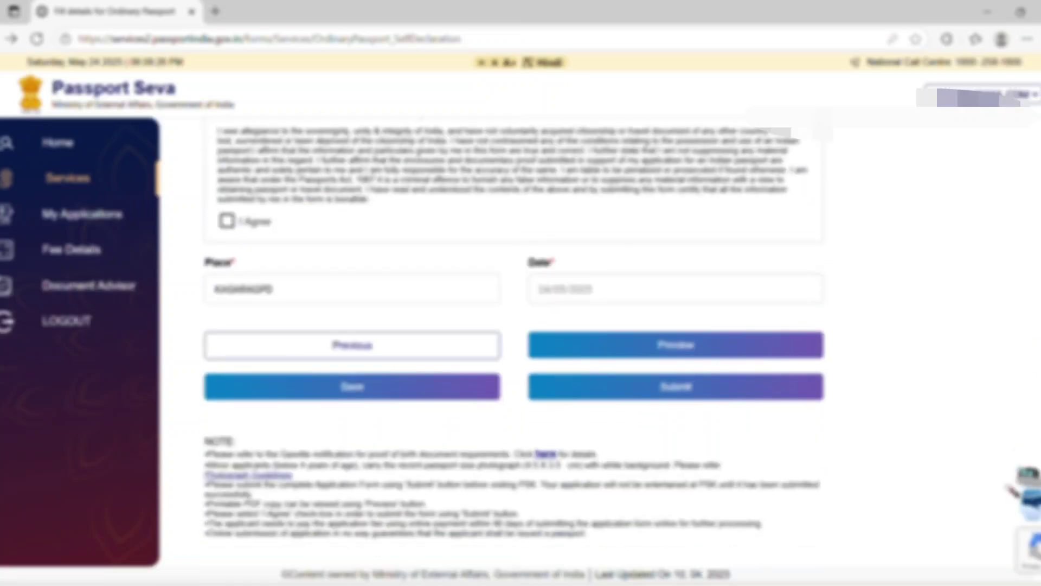
pyautogui.click(227, 222)
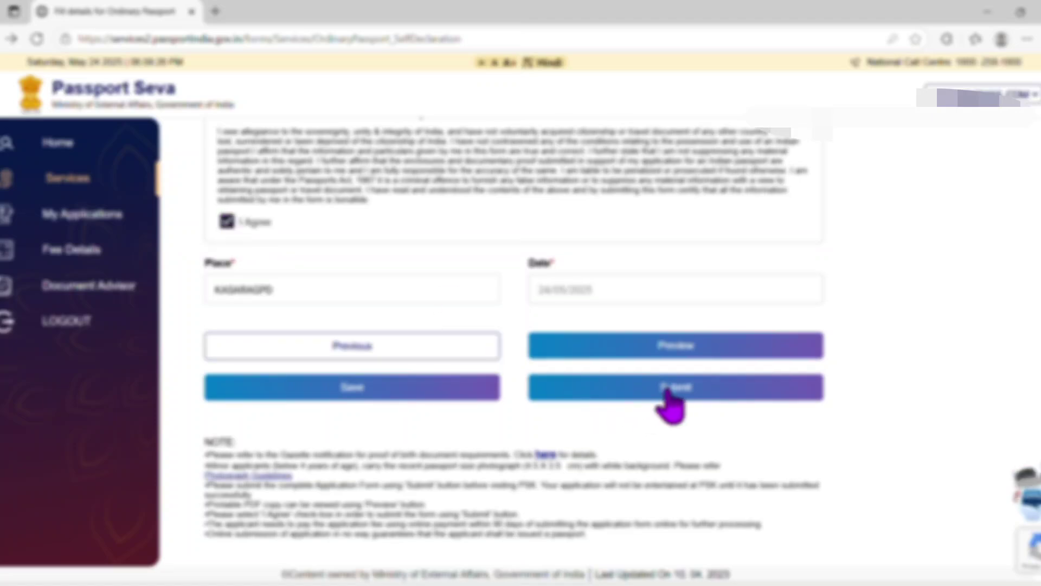
pyautogui.click(672, 407)
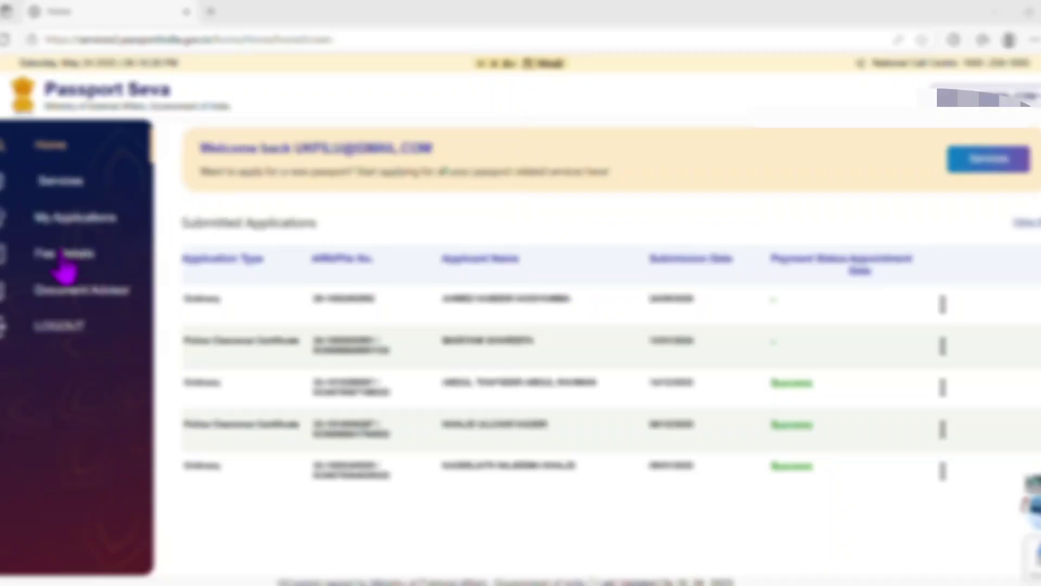
# View the details of the newest application from My Applications.
pyautogui.click(78, 228)
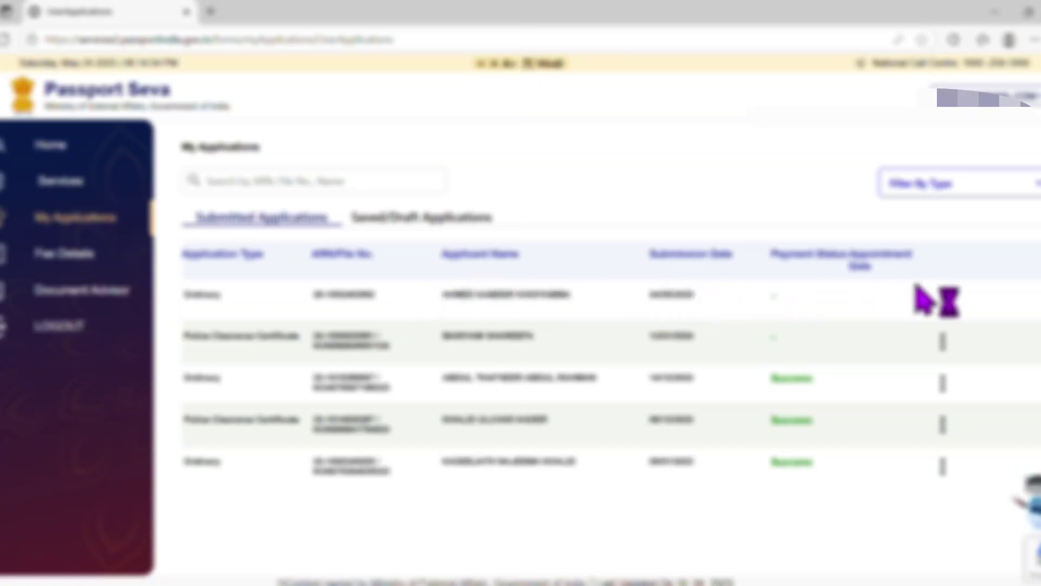
pyautogui.click(943, 298)
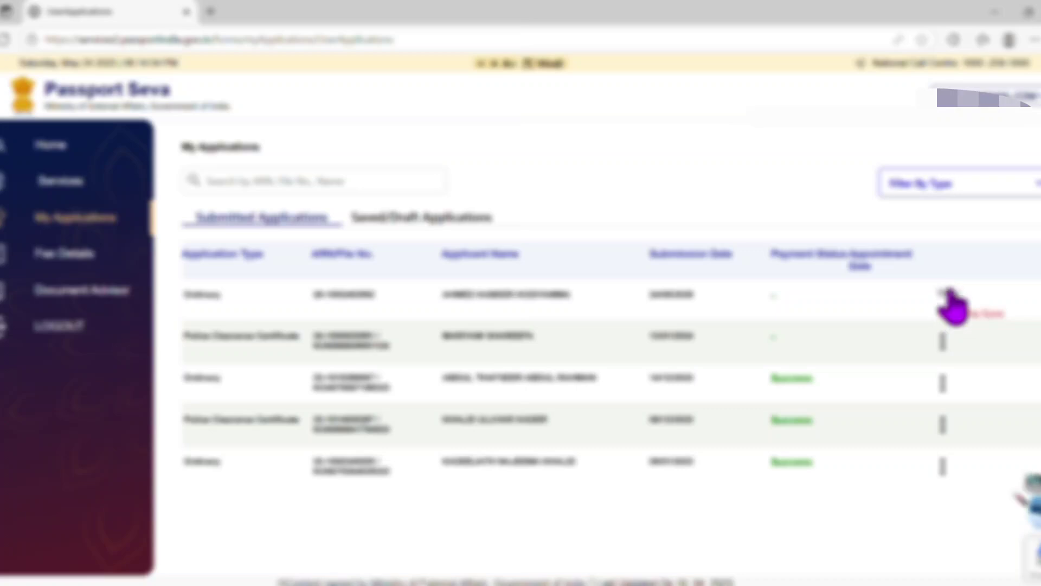
pyautogui.click(951, 296)
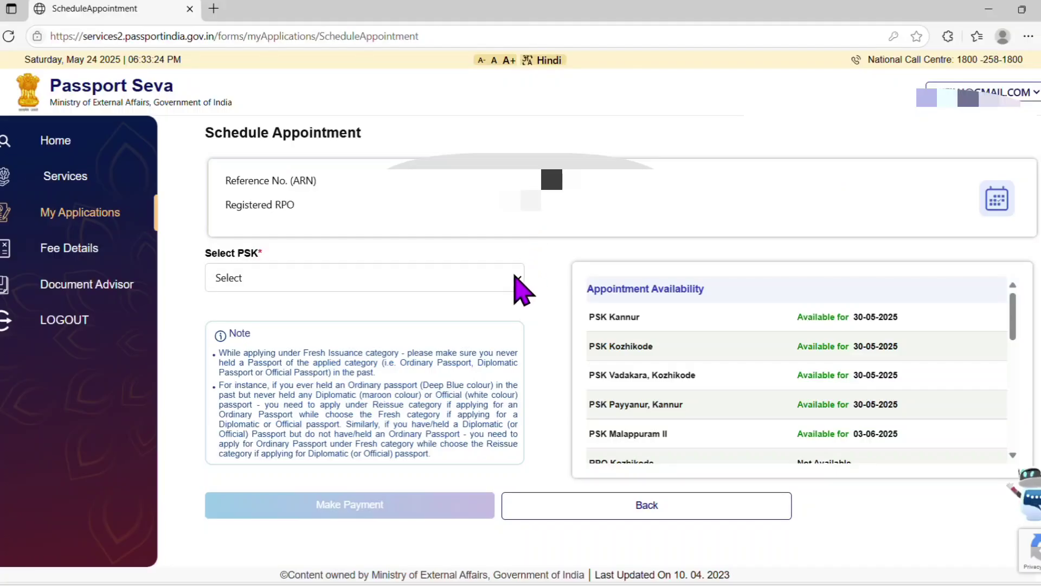
# Choose PSK Payyanur, Kannur as the appointment centre and confirm it.
pyautogui.click(518, 279)
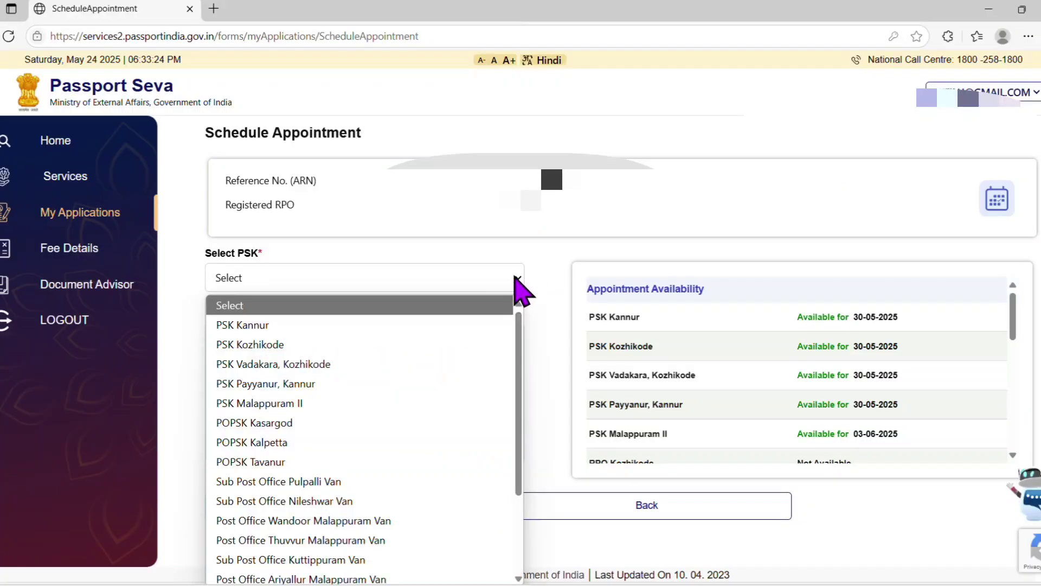
pyautogui.click(372, 370)
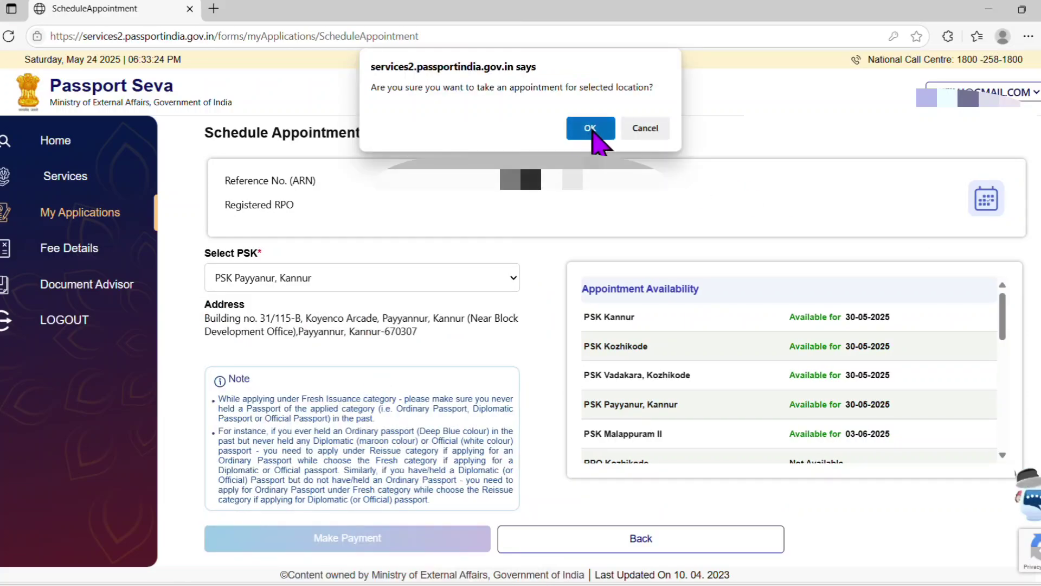
pyautogui.click(590, 128)
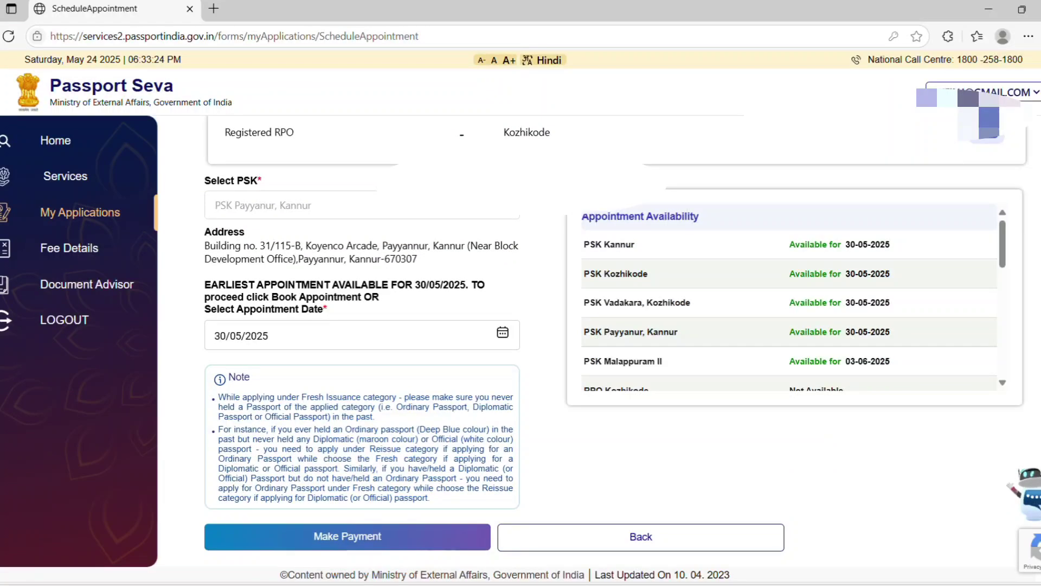
pyautogui.moveTo(1001, 266)
pyautogui.mouseDown()
pyautogui.moveTo(1007, 350)
pyautogui.moveTo(1016, 255)
pyautogui.mouseUp()
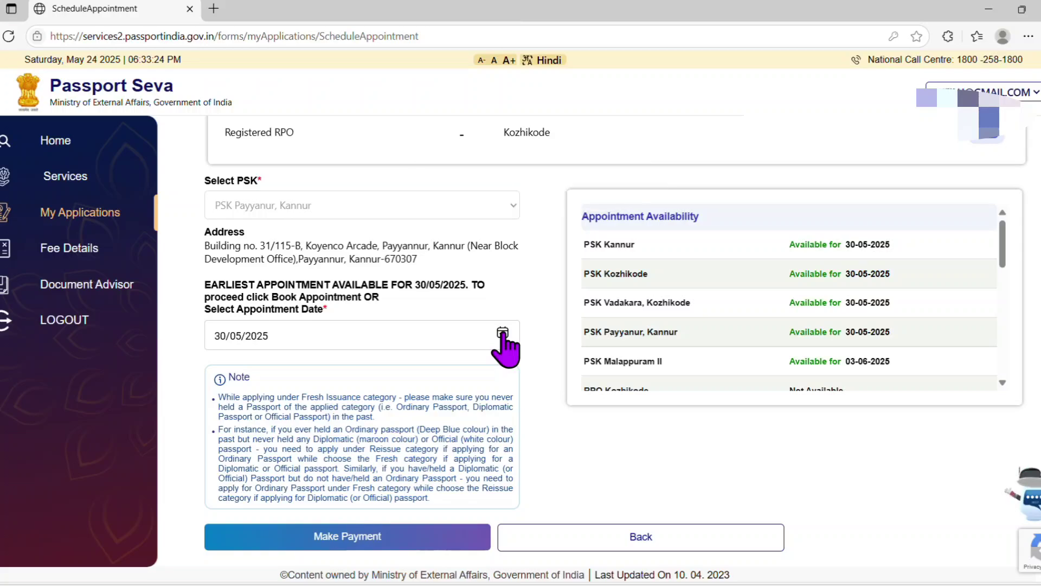
# Keep 30/05/2025 as the appointment date and proceed to Make Payment.
pyautogui.click(503, 334)
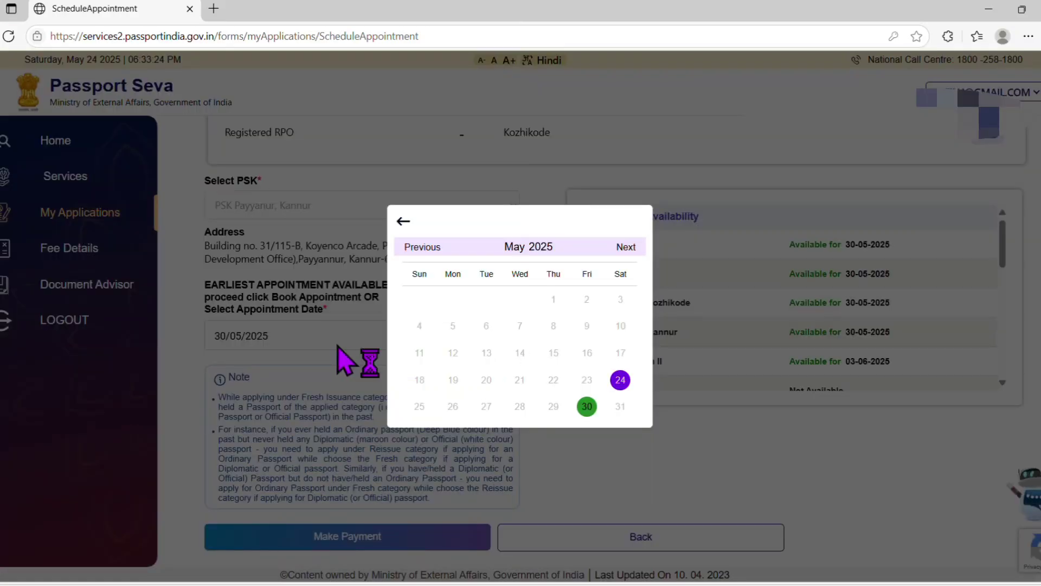
pyautogui.click(353, 360)
pyautogui.click(356, 532)
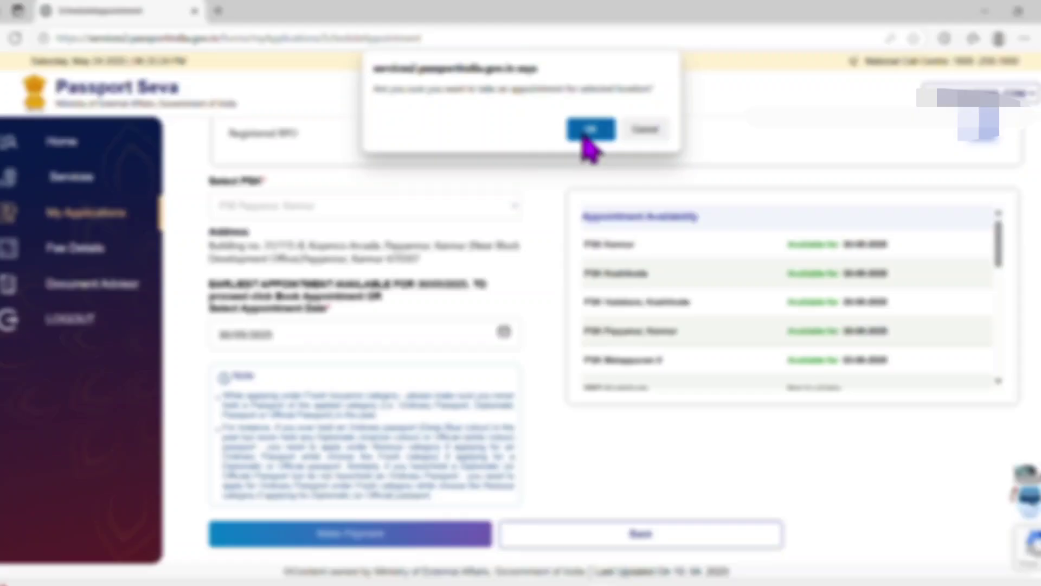
pyautogui.click(586, 133)
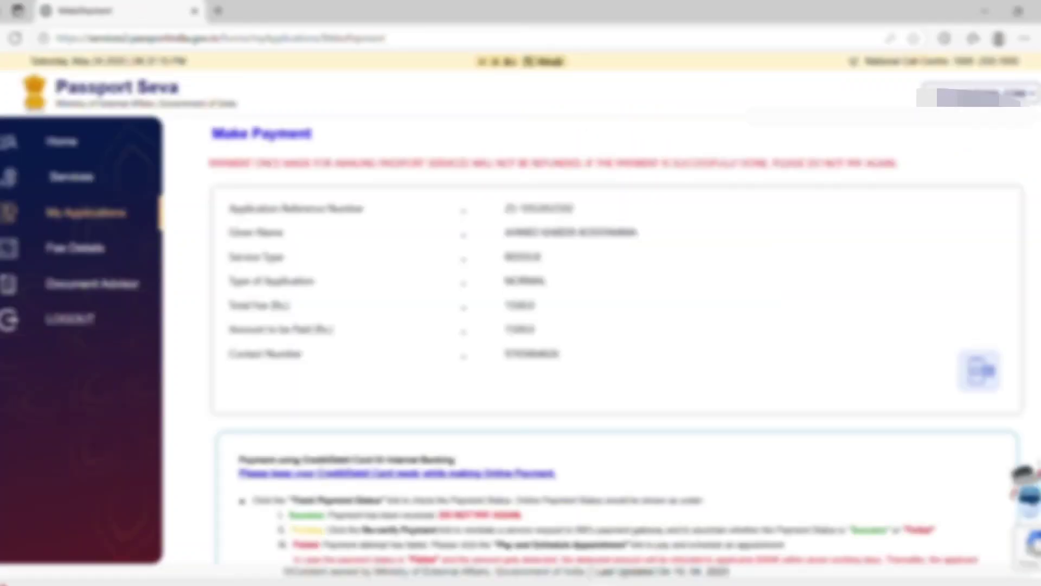
# Start the online fee payment to view SBIePay Lite's payment modes.
pyautogui.scroll(-2, 319, 564)
pyautogui.click(314, 562)
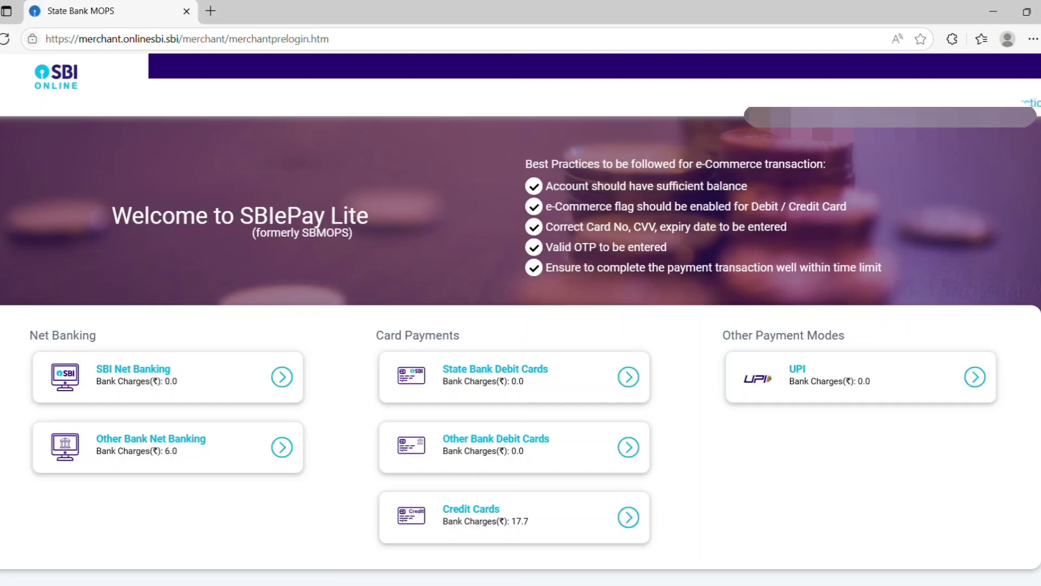
pyautogui.scroll(-2, 520, 342)
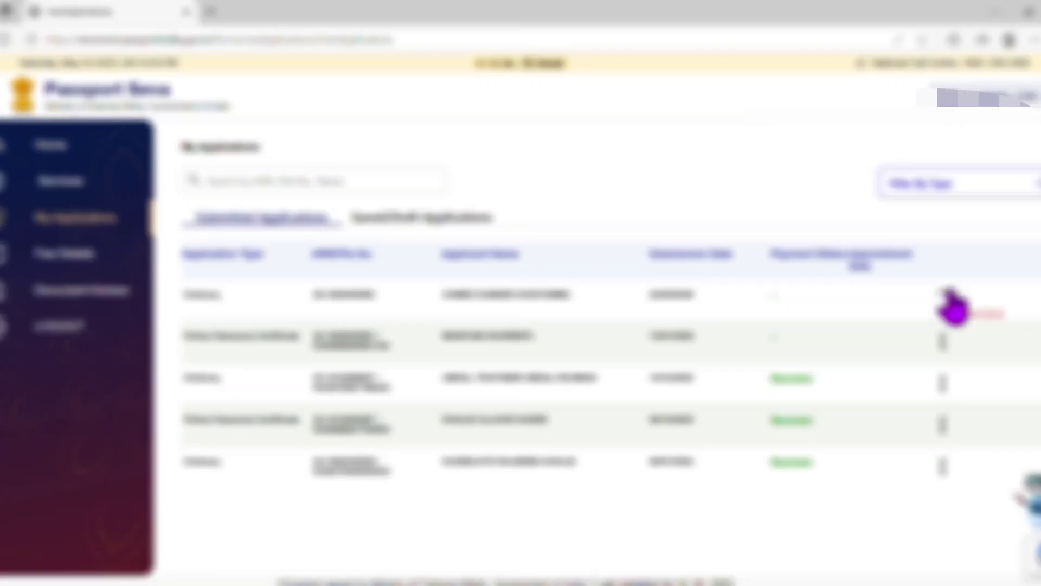
# On the first application's supporting documents form, set the attachment type to Address Proof.
pyautogui.click(954, 306)
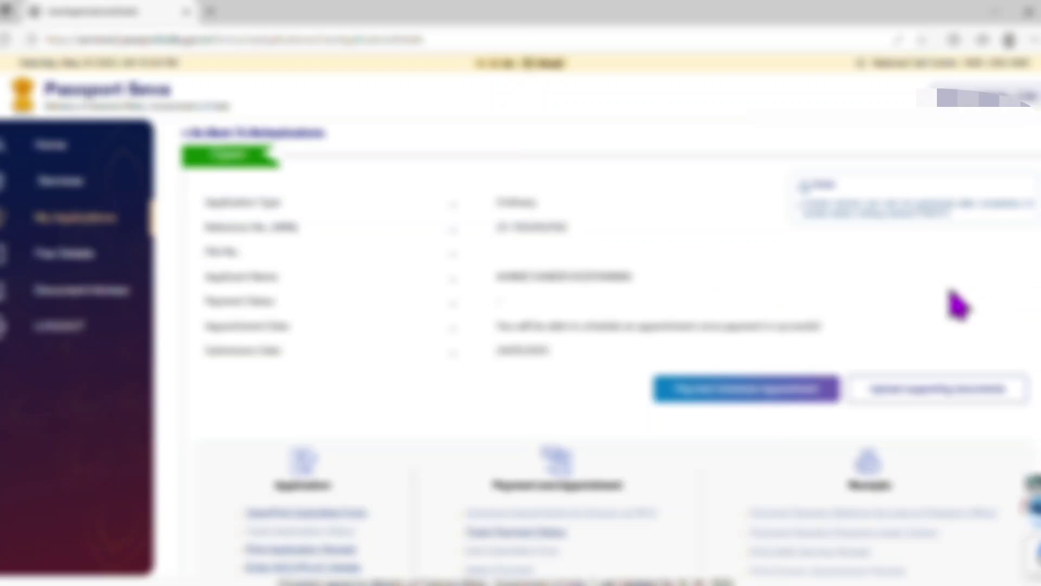
pyautogui.click(952, 394)
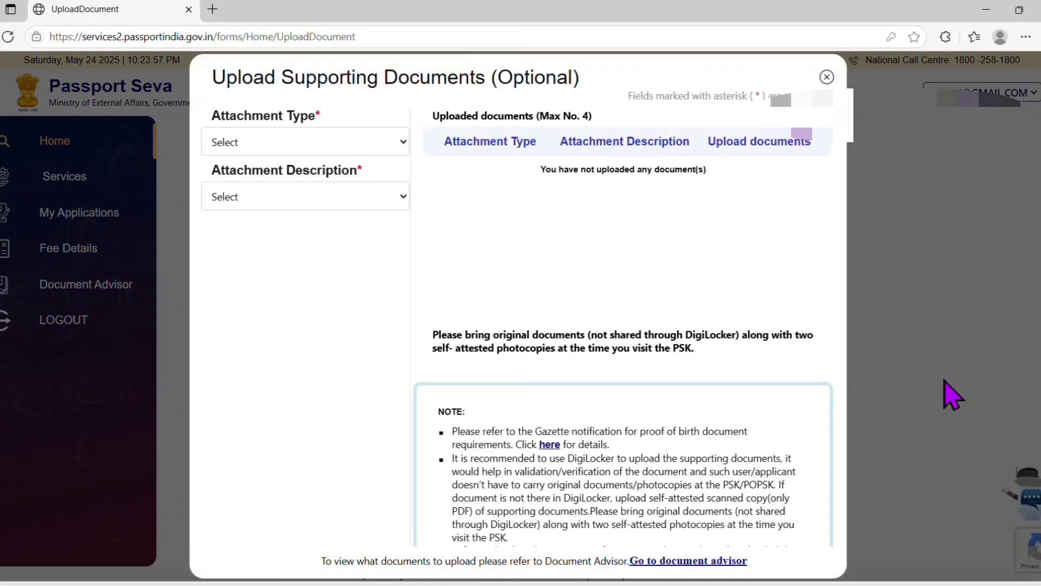
pyautogui.click(398, 145)
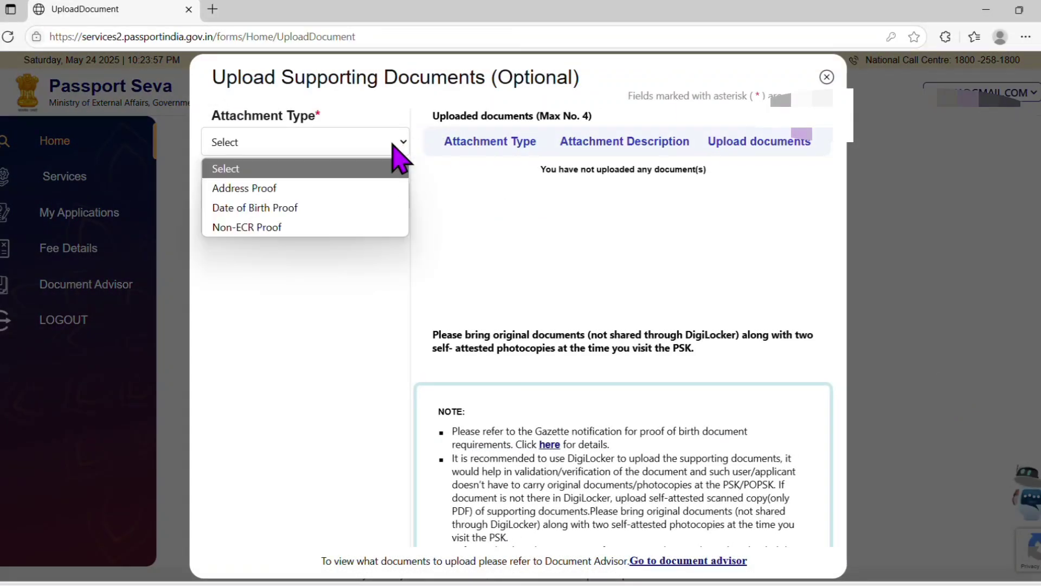
pyautogui.click(334, 186)
pyautogui.click(331, 187)
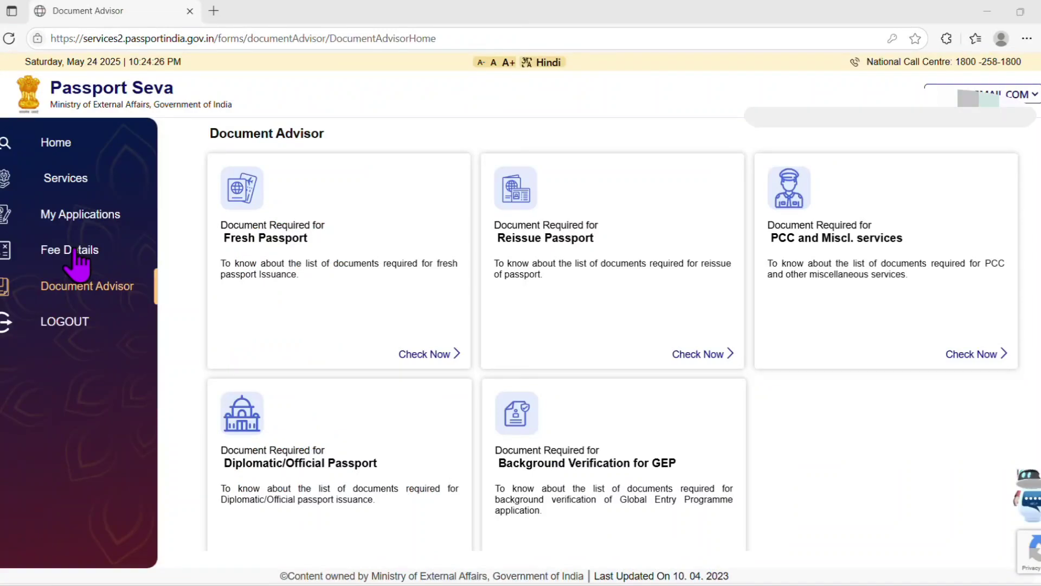
# Calculate the fee for a Passport, Fresh Passport, 18 Years And Above, 36 Pages, Normal scheme.
pyautogui.click(76, 255)
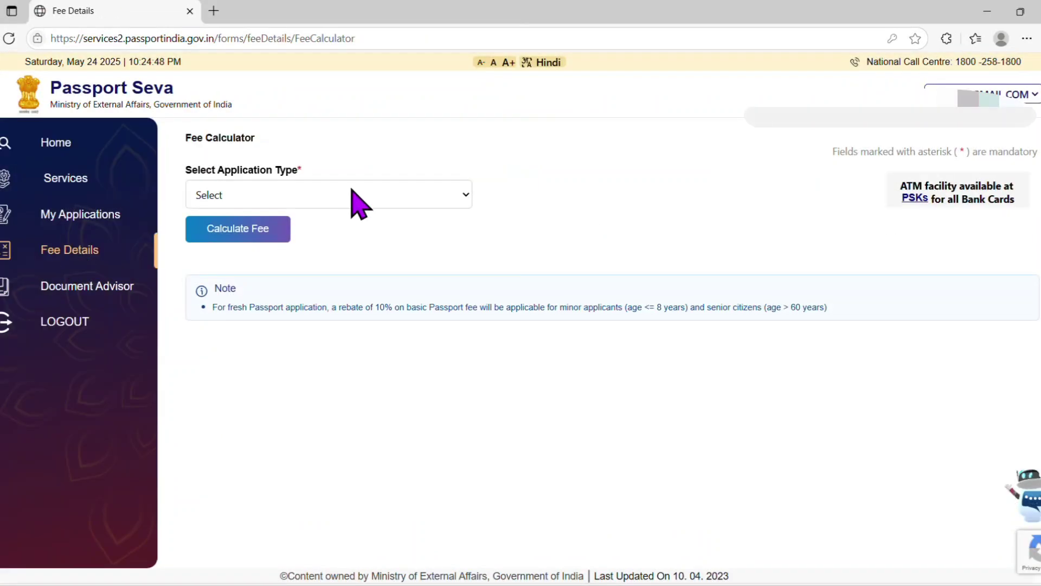
pyautogui.click(357, 200)
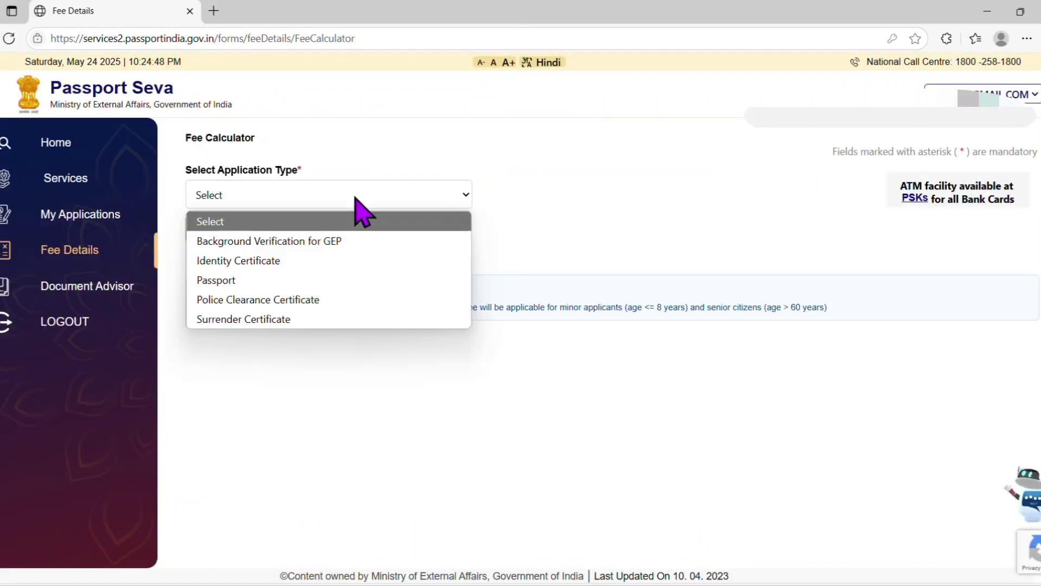
pyautogui.click(330, 279)
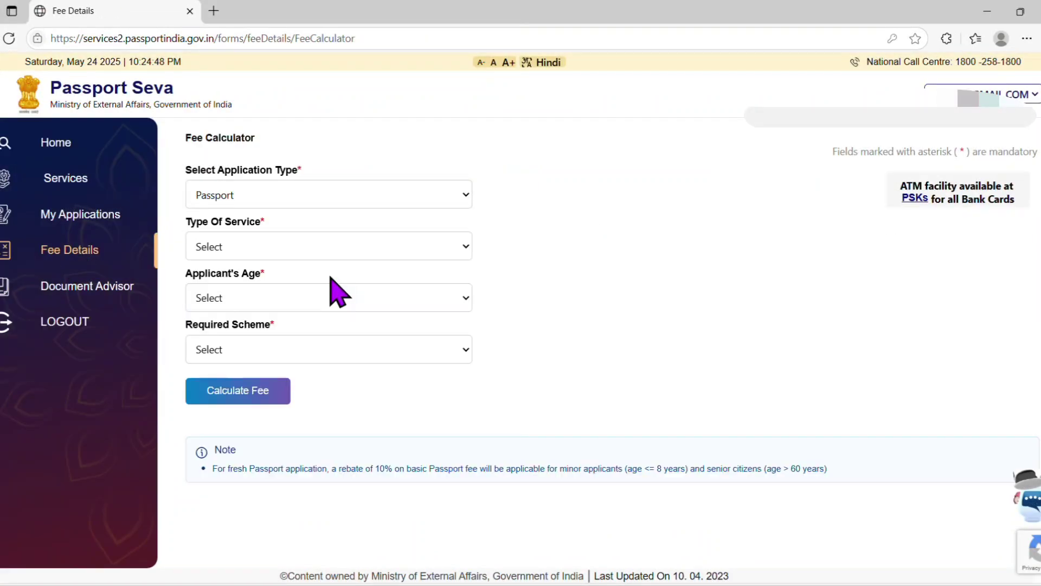
pyautogui.click(280, 248)
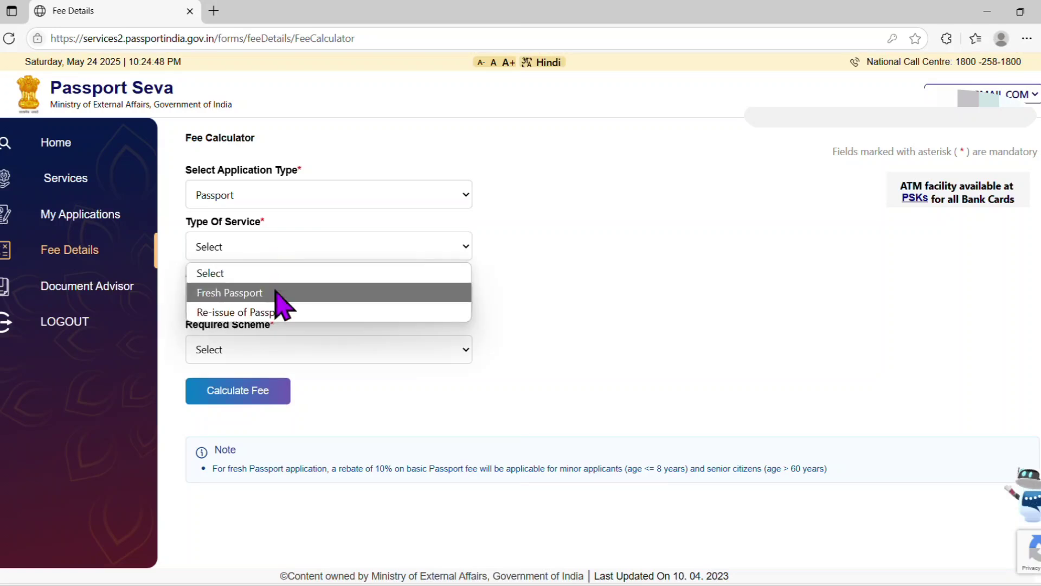
pyautogui.click(277, 292)
pyautogui.click(276, 299)
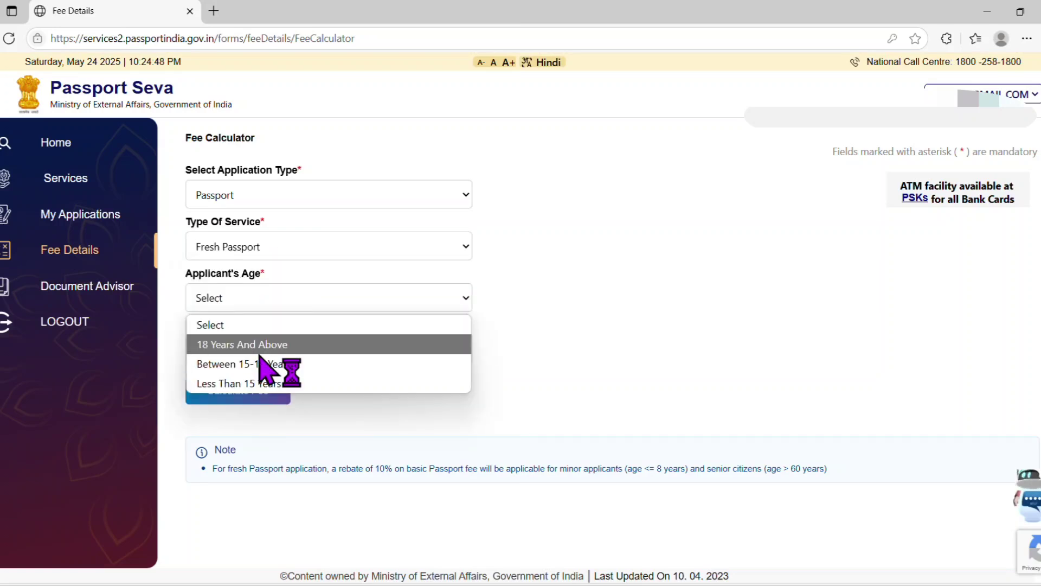
pyautogui.click(261, 350)
pyautogui.click(260, 356)
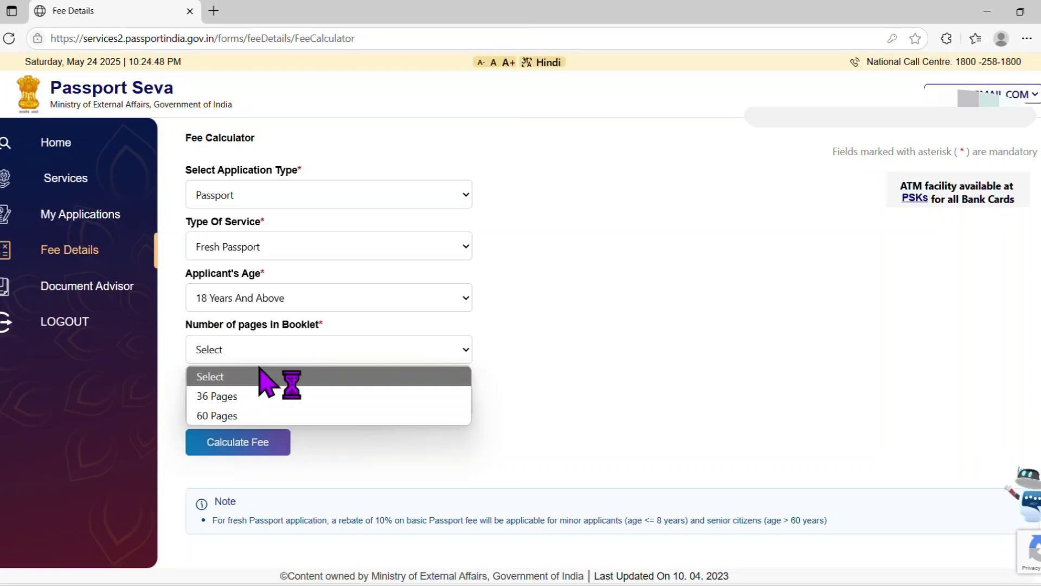
pyautogui.click(271, 397)
pyautogui.click(258, 406)
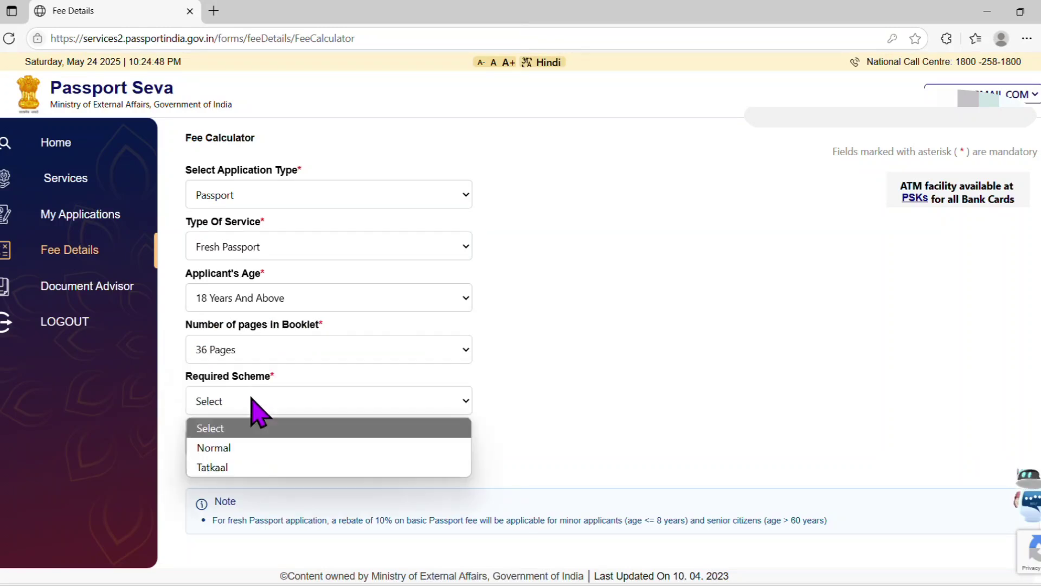
pyautogui.click(235, 448)
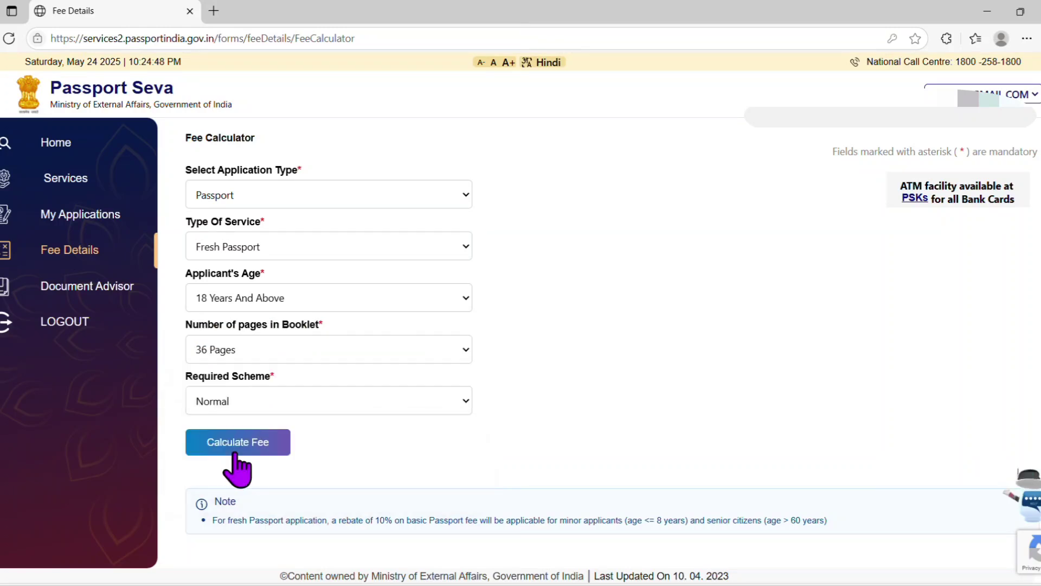
pyautogui.click(231, 449)
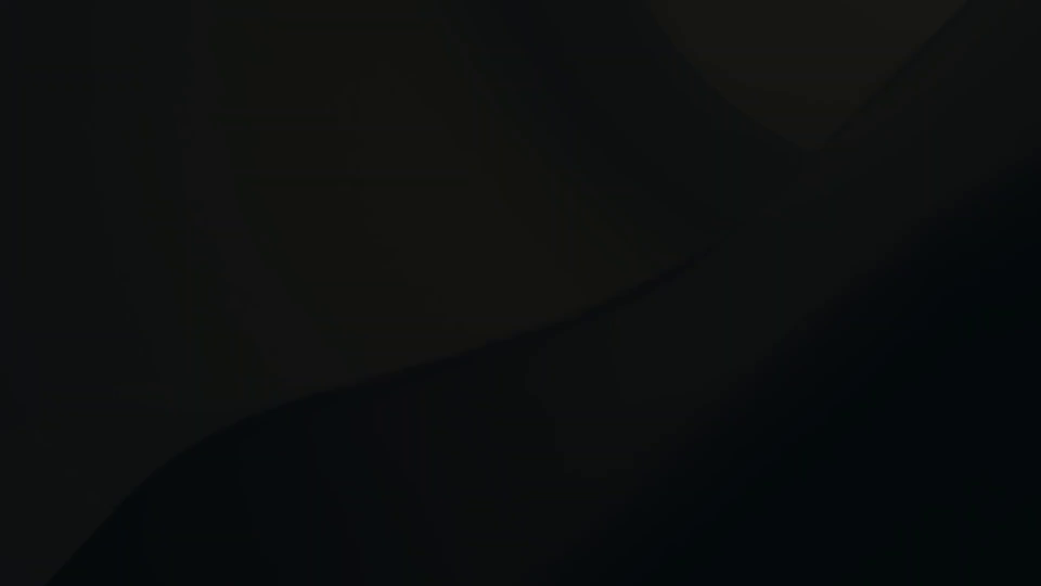